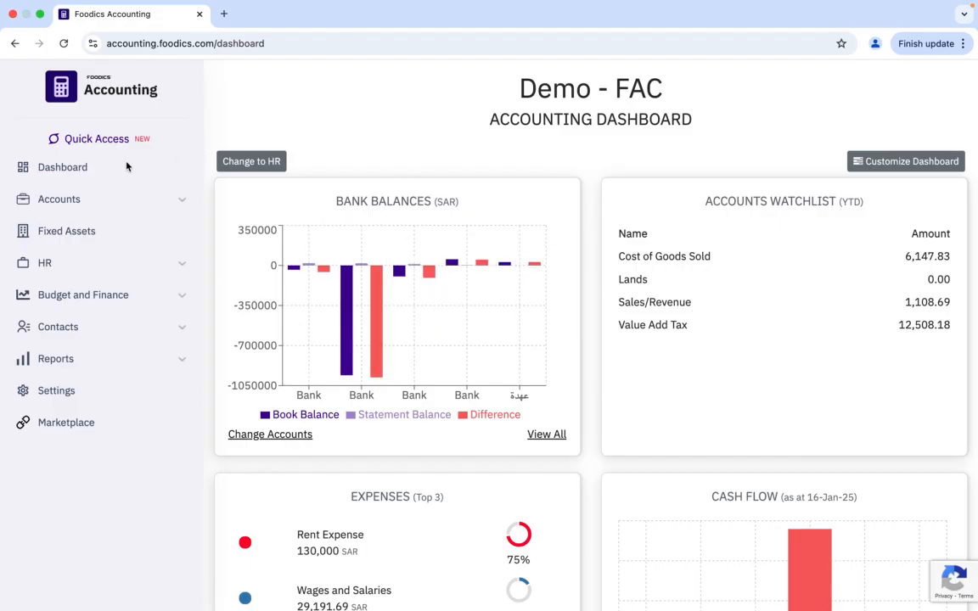
- Open the bank statement import page for the Bank Alinma account
{"action": "left_click", "coordinate": [76, 199]}
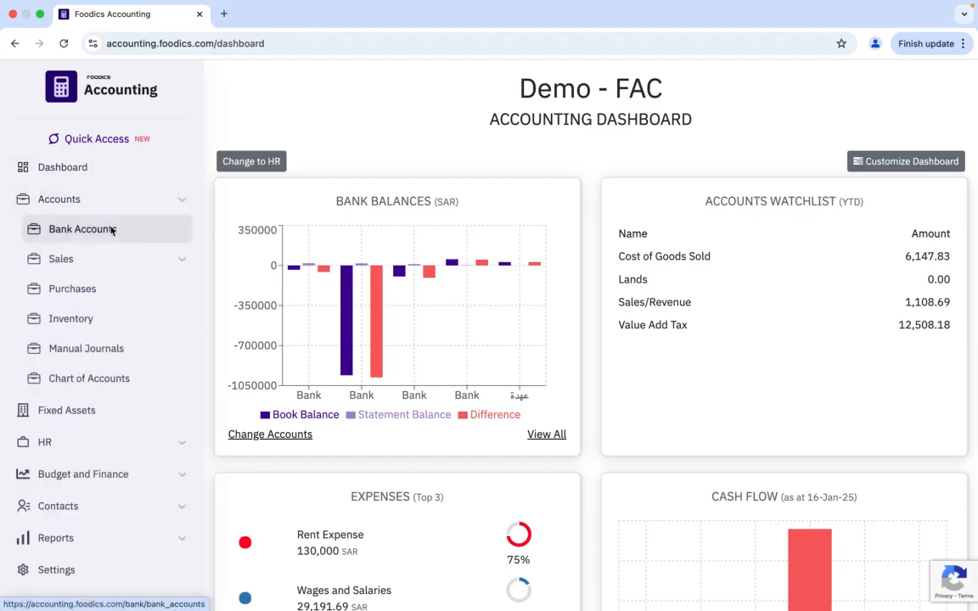
{"action": "left_click", "coordinate": [89, 231]}
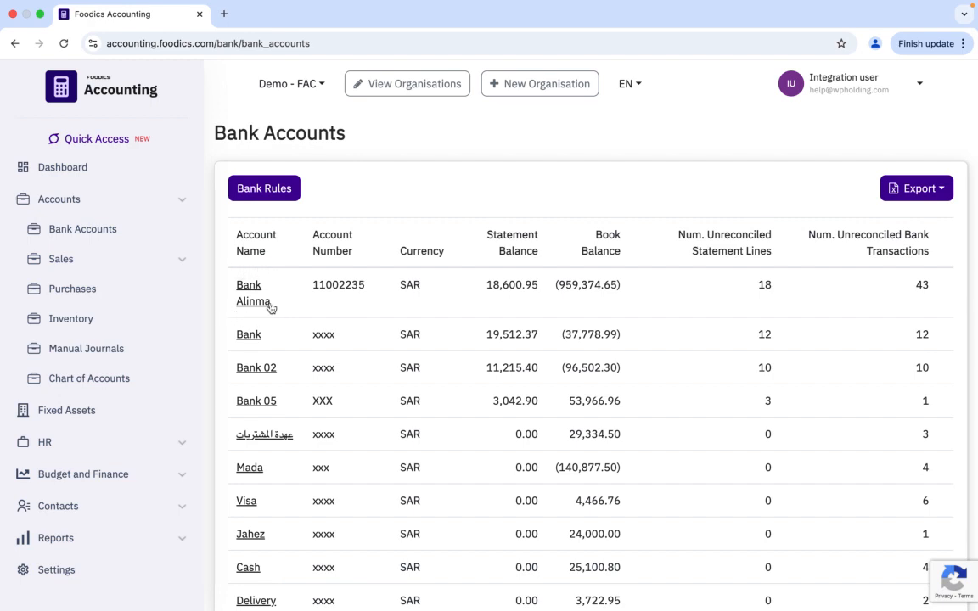
{"action": "left_click", "coordinate": [240, 288]}
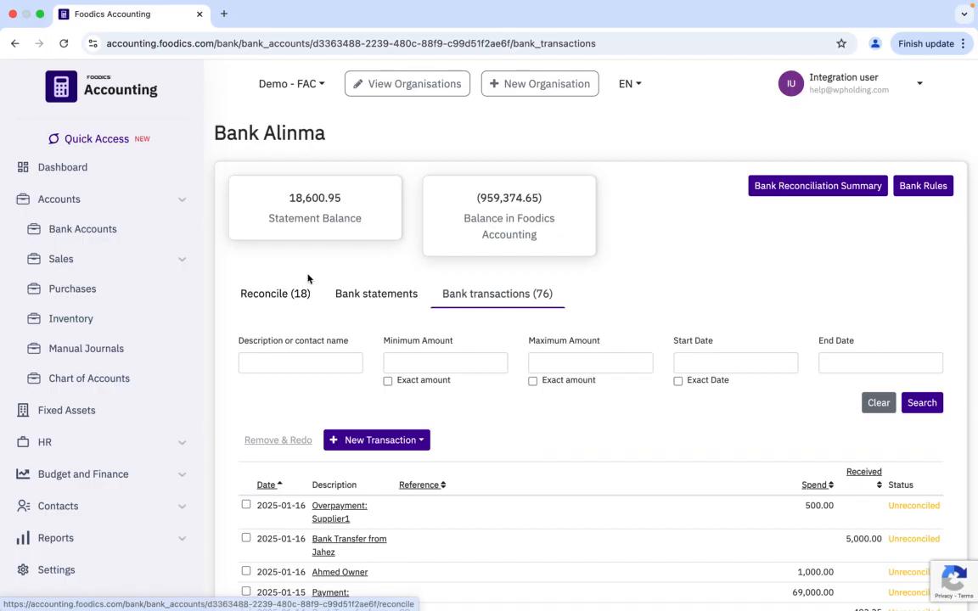
{"action": "left_click", "coordinate": [360, 297]}
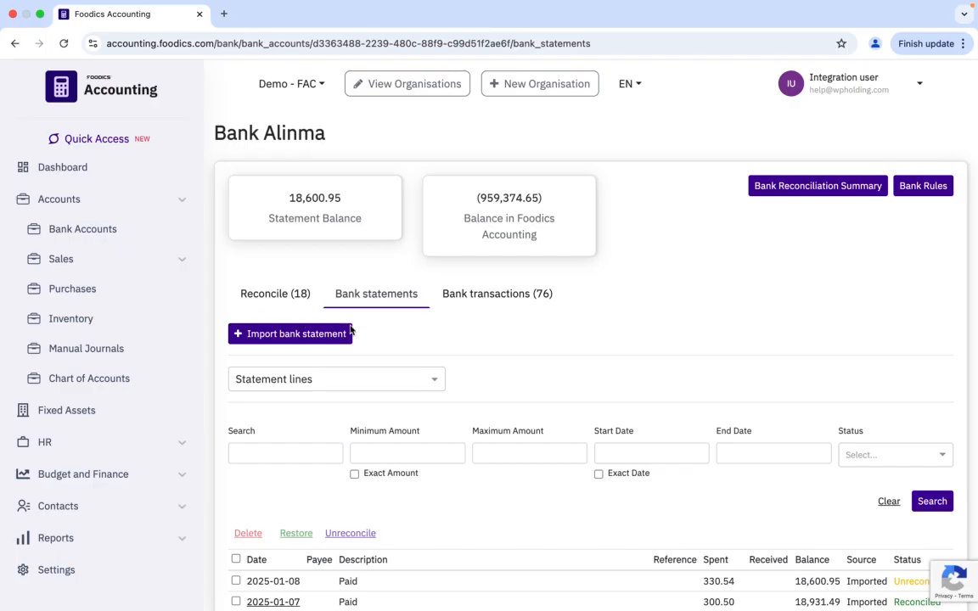
{"action": "left_click", "coordinate": [285, 335]}
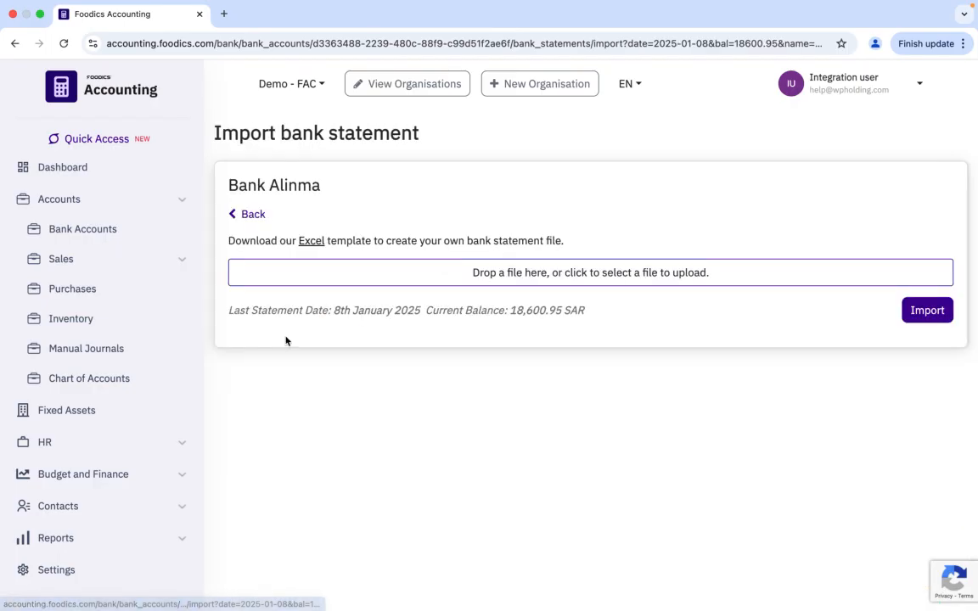
- Import the bank statement file Test Bank.xlsx from the Downloads folder into Bank Alinma
{"action": "left_click", "coordinate": [591, 280]}
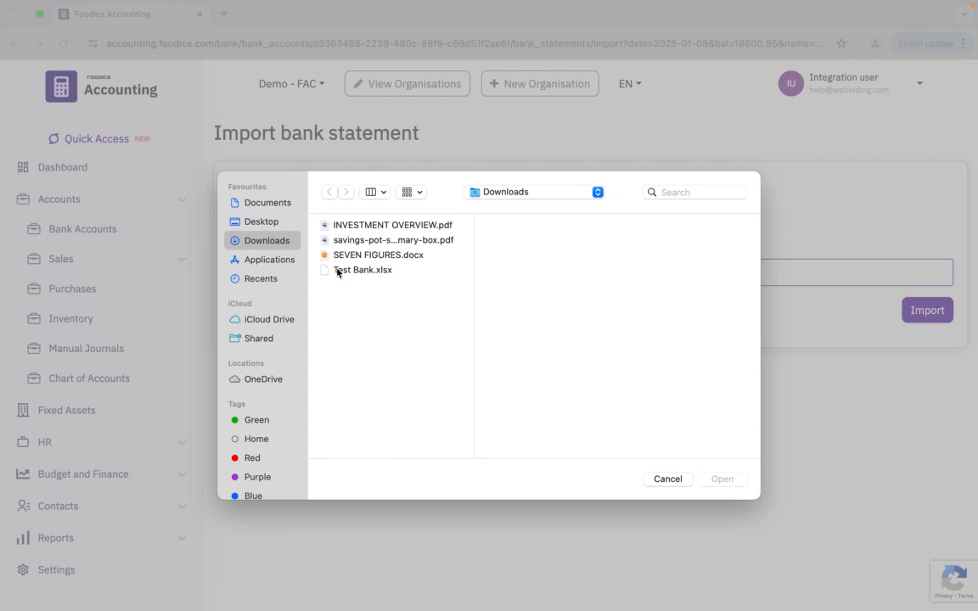
{"action": "left_click", "coordinate": [366, 271]}
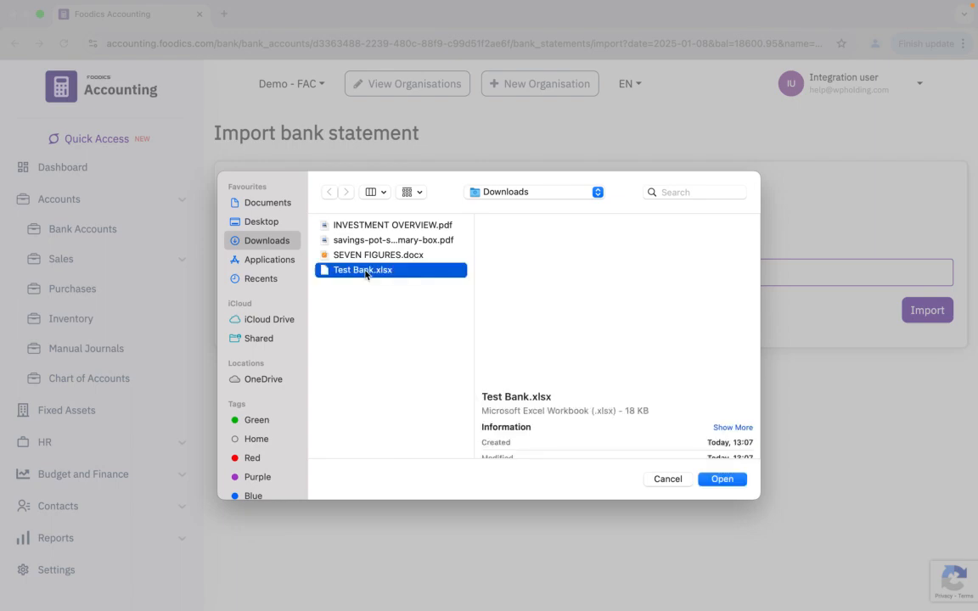
{"action": "left_click", "coordinate": [722, 480]}
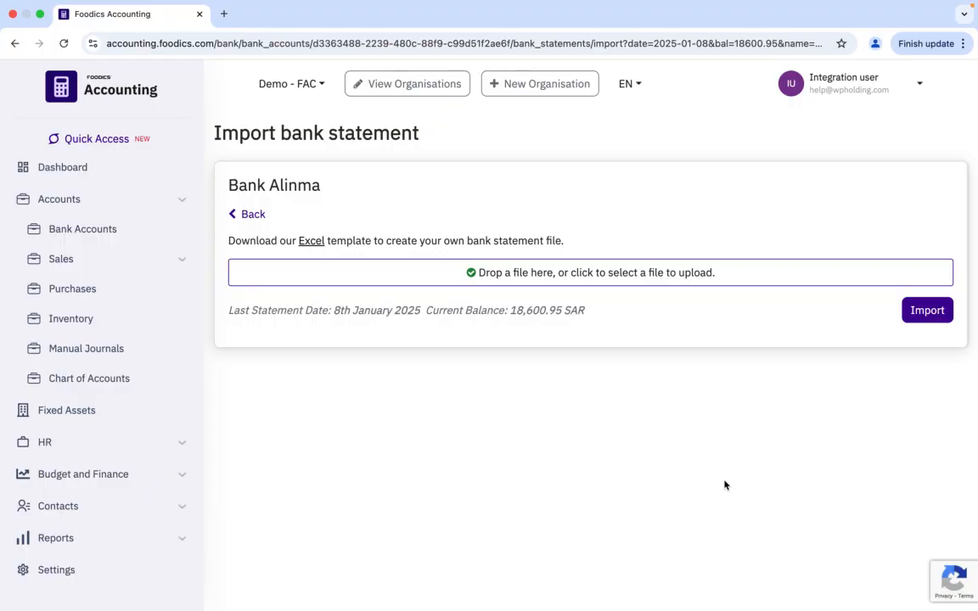
{"action": "left_click", "coordinate": [927, 314]}
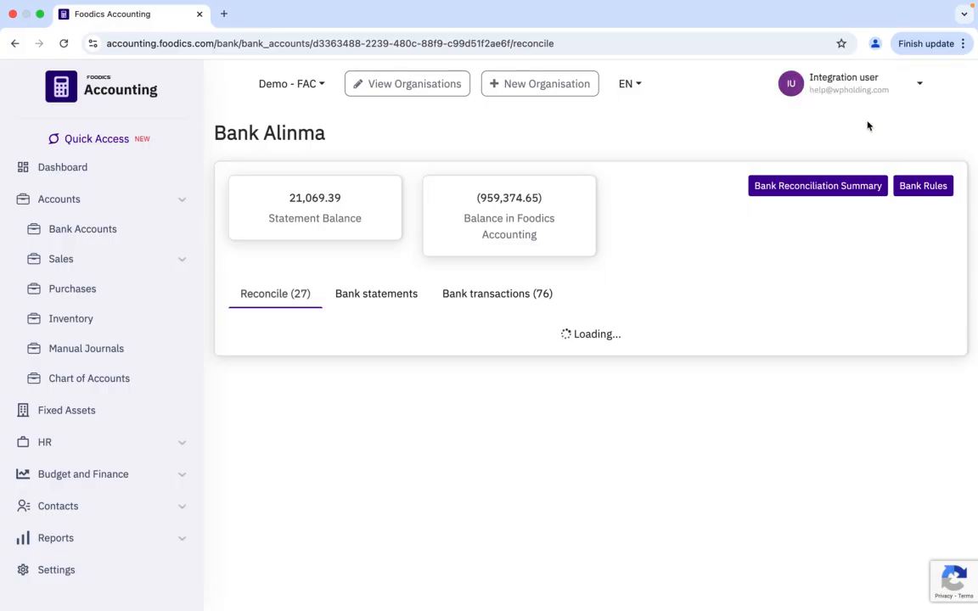
- Examine the imported statement lines awaiting reconciliation and the transactions suggested as their matches
{"action": "scroll", "coordinate": [725, 268], "scroll_direction": "down", "scroll_amount": 3}
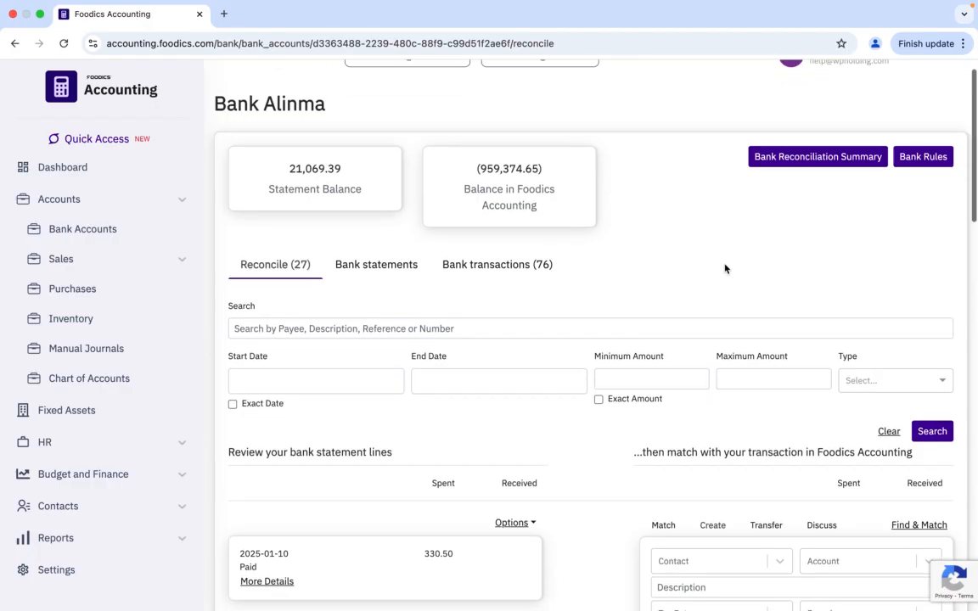
{"action": "scroll", "coordinate": [724, 264], "scroll_direction": "down", "scroll_amount": 1}
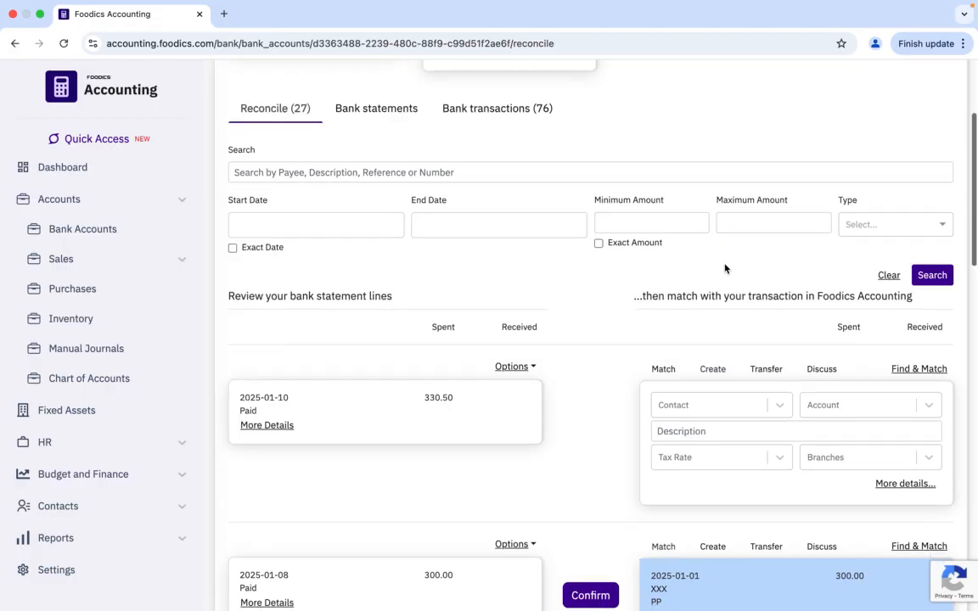
{"action": "scroll", "coordinate": [724, 268], "scroll_direction": "down", "scroll_amount": 4}
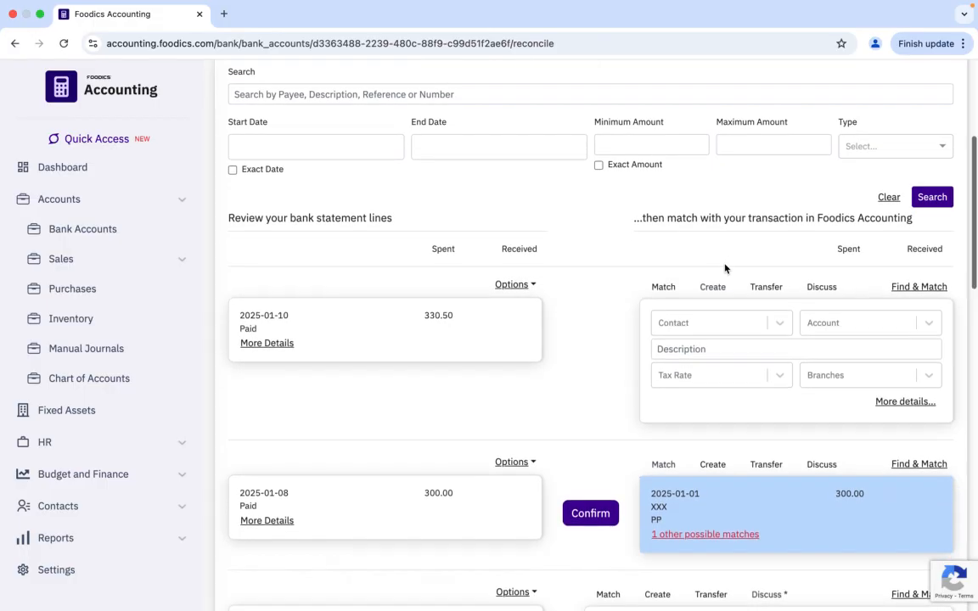
{"action": "scroll", "coordinate": [724, 268], "scroll_direction": "down", "scroll_amount": 2}
{"action": "scroll", "coordinate": [726, 266], "scroll_direction": "up", "scroll_amount": 3}
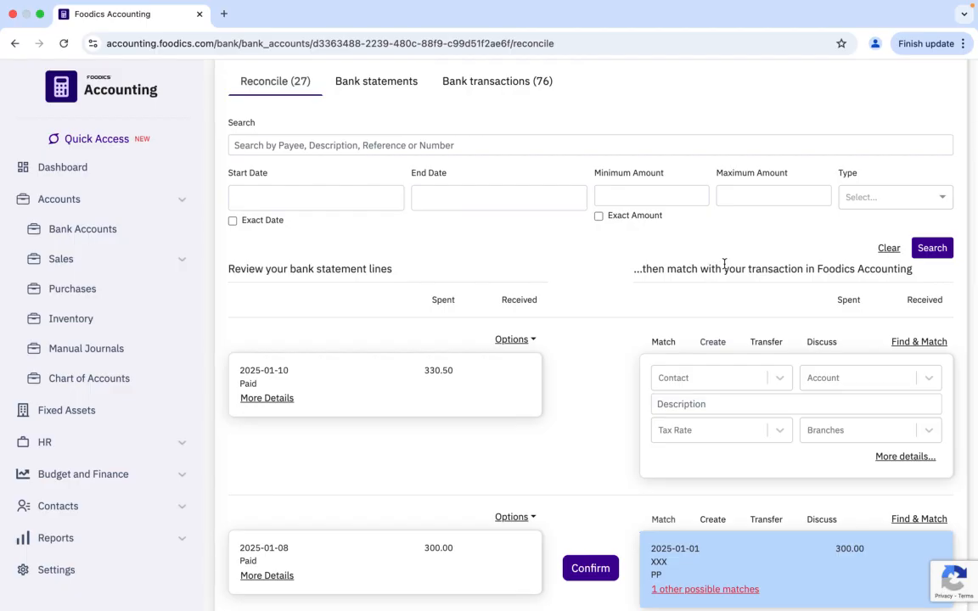
{"action": "scroll", "coordinate": [583, 377], "scroll_direction": "down", "scroll_amount": 3}
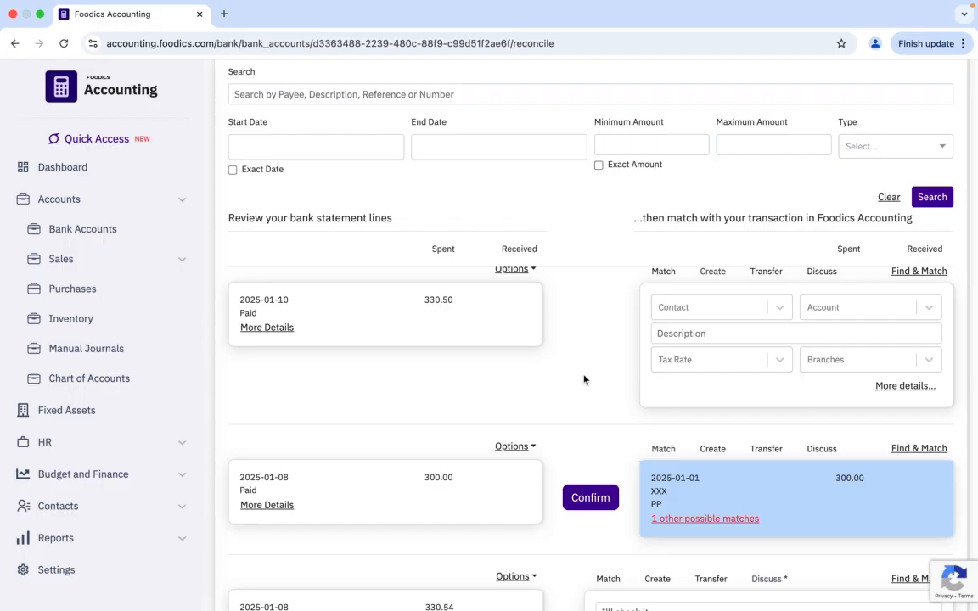
{"action": "scroll", "coordinate": [584, 380], "scroll_direction": "up", "scroll_amount": 5}
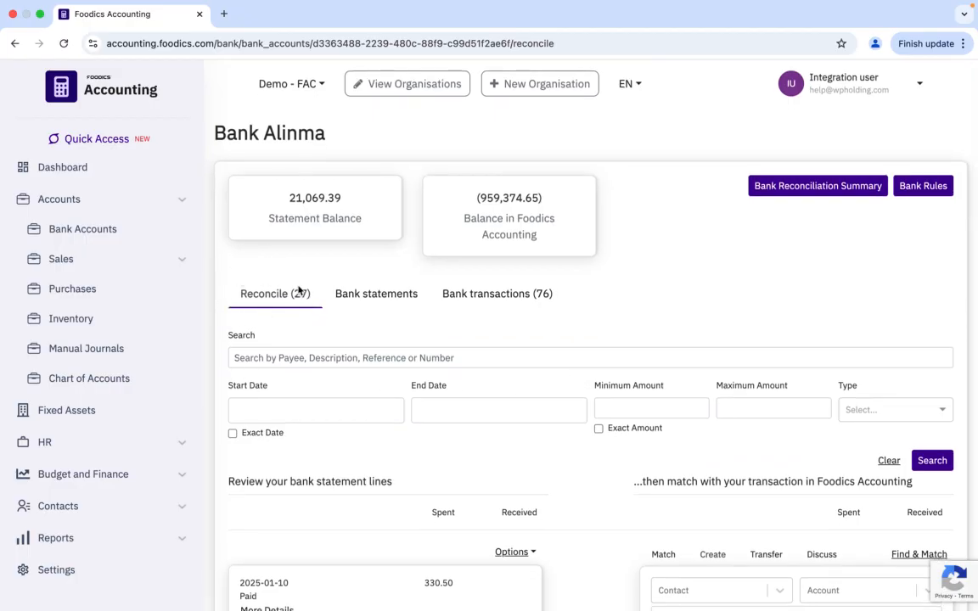
{"action": "scroll", "coordinate": [500, 414], "scroll_direction": "down", "scroll_amount": 4}
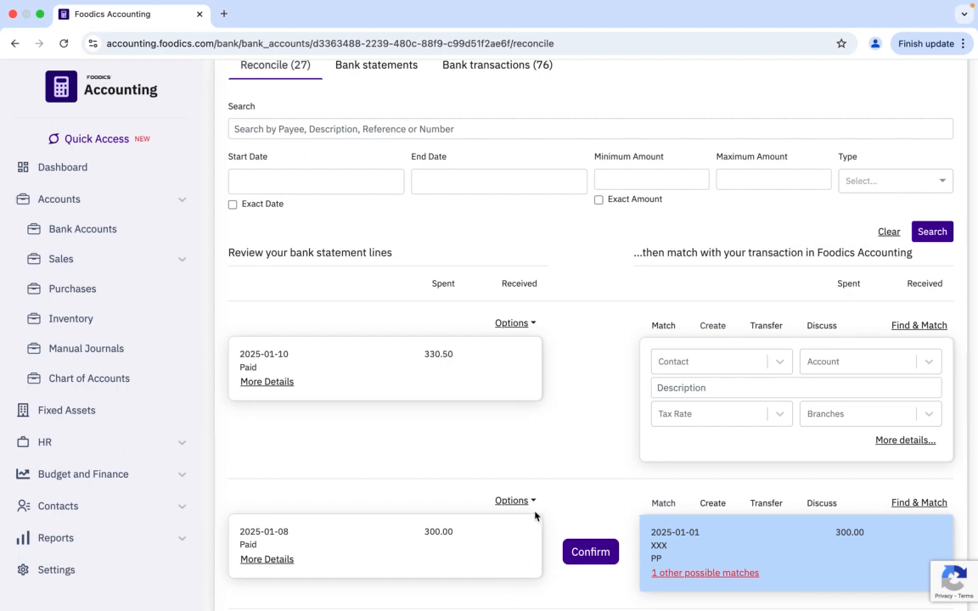
- Confirm the suggested match for the 300.00 payment statement line dated 2025-01-08
{"action": "scroll", "coordinate": [569, 451], "scroll_direction": "down", "scroll_amount": 3}
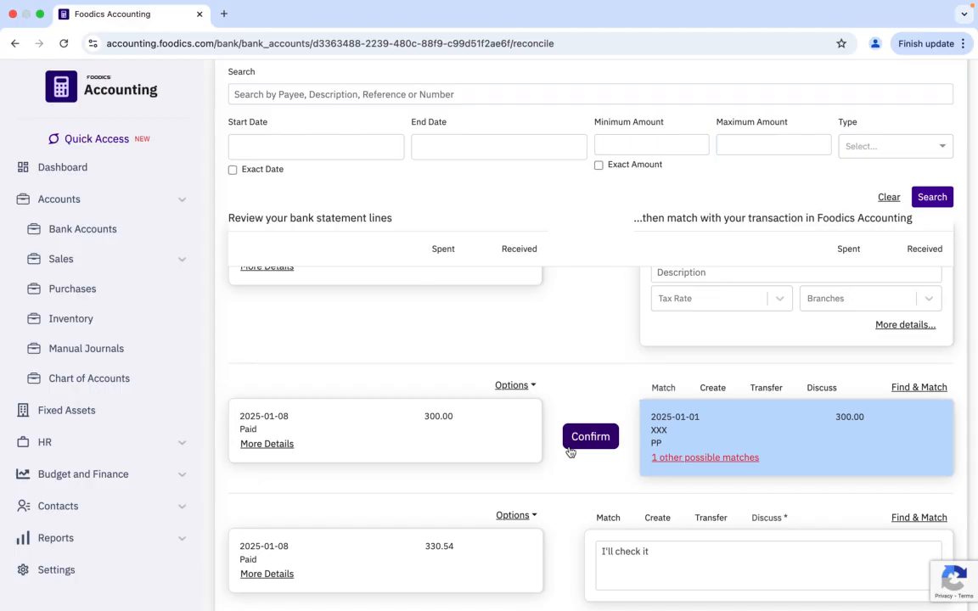
{"action": "scroll", "coordinate": [572, 399], "scroll_direction": "down", "scroll_amount": 2}
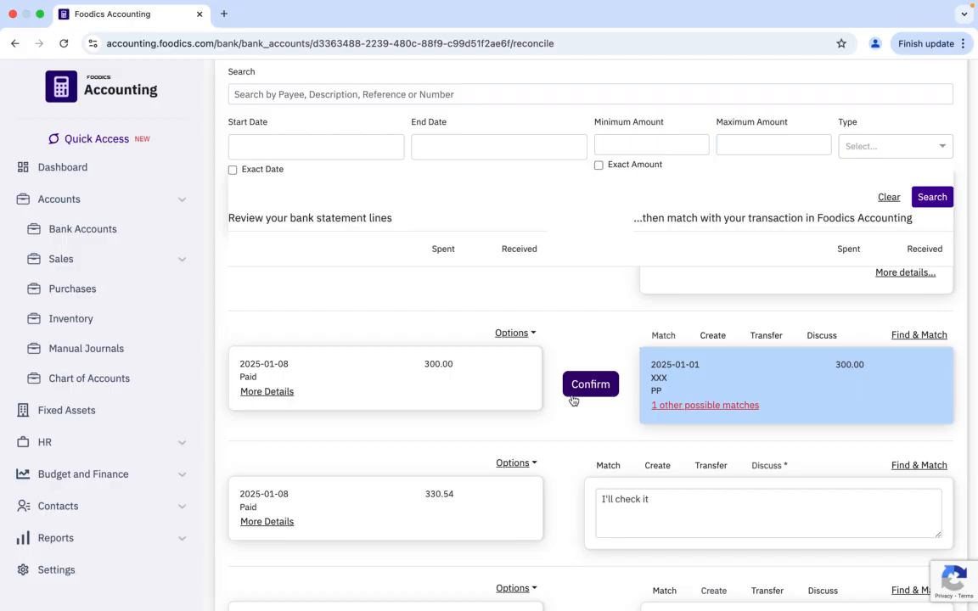
{"action": "left_click", "coordinate": [573, 398]}
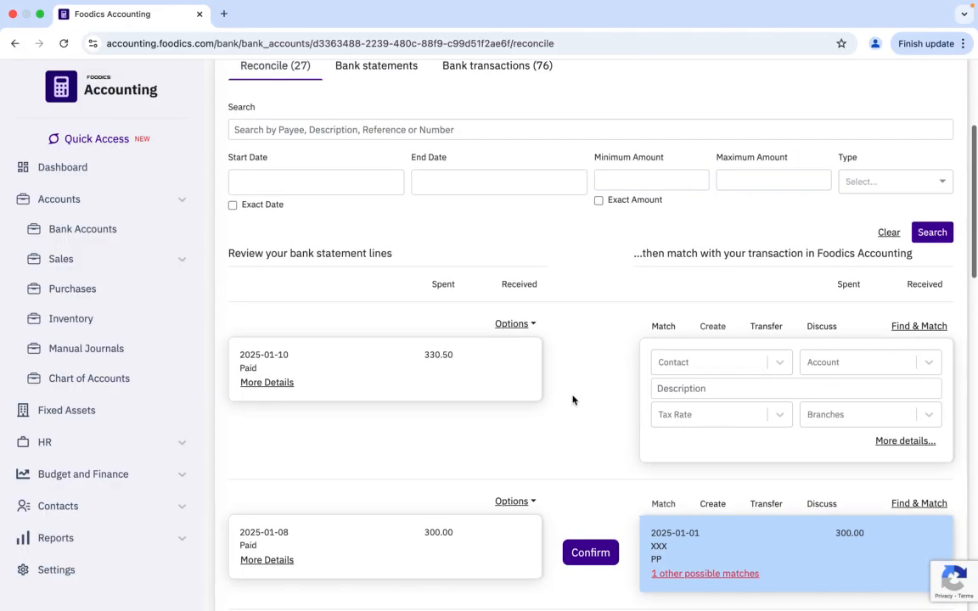
{"action": "scroll", "coordinate": [572, 399], "scroll_direction": "down", "scroll_amount": 2}
{"action": "scroll", "coordinate": [573, 399], "scroll_direction": "down", "scroll_amount": 3}
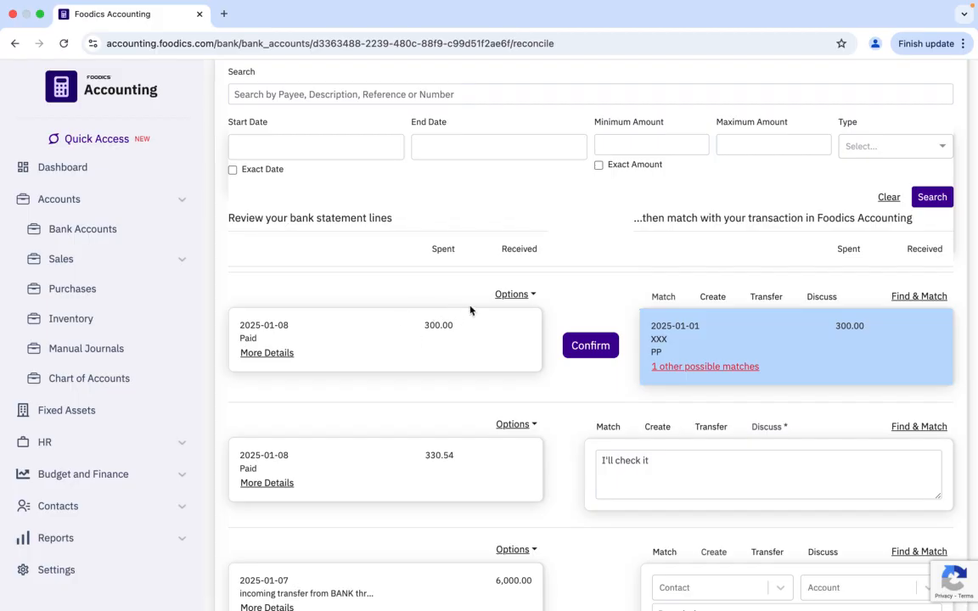
{"action": "left_click", "coordinate": [594, 345]}
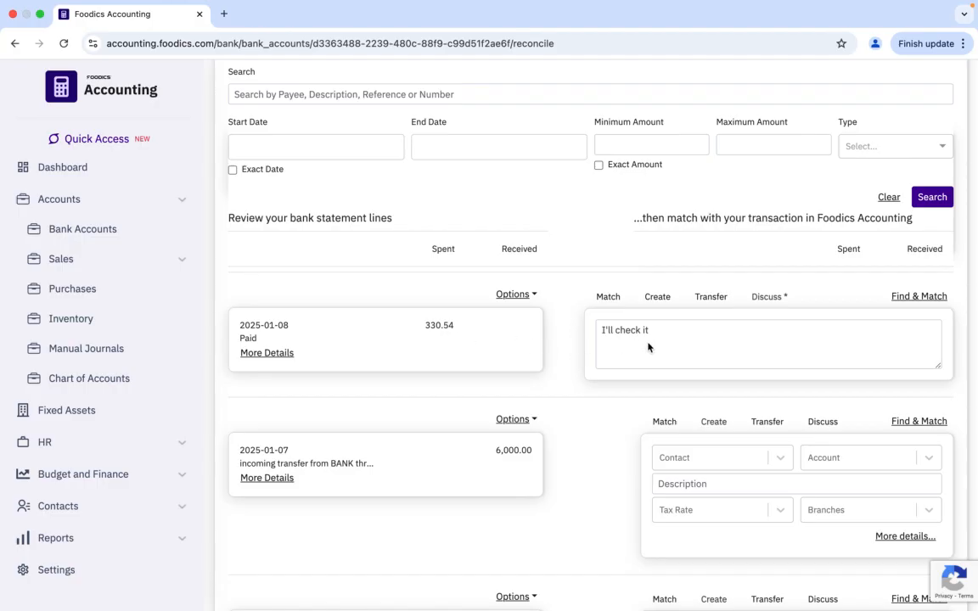
- View the Bank Reconciliation Summary page for Bank Alinma and return to the account's reconciliation list
{"action": "scroll", "coordinate": [648, 347], "scroll_direction": "up", "scroll_amount": 5}
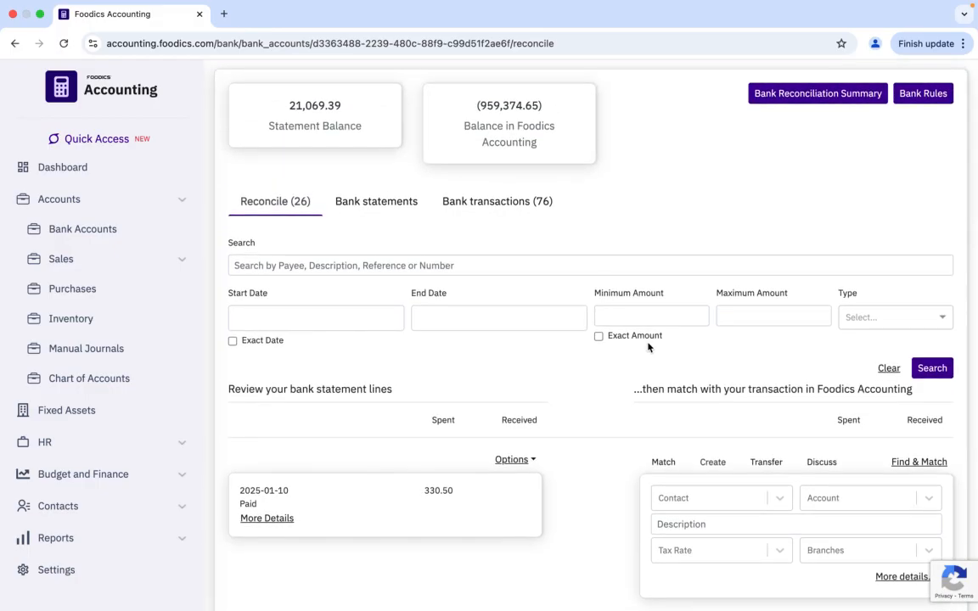
{"action": "scroll", "coordinate": [648, 346], "scroll_direction": "up", "scroll_amount": 2}
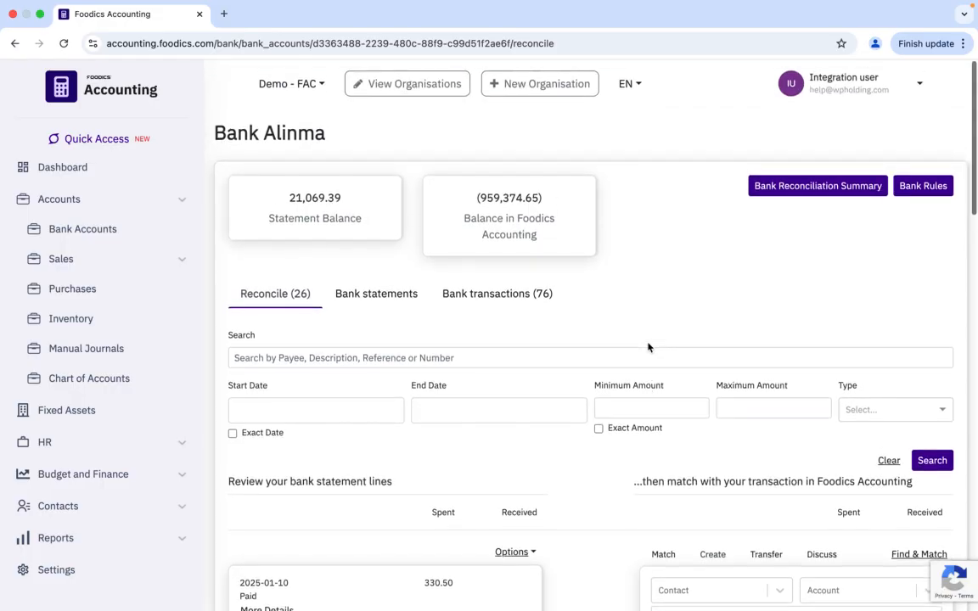
{"action": "scroll", "coordinate": [648, 347], "scroll_direction": "down", "scroll_amount": 2}
{"action": "scroll", "coordinate": [648, 346], "scroll_direction": "down", "scroll_amount": 12}
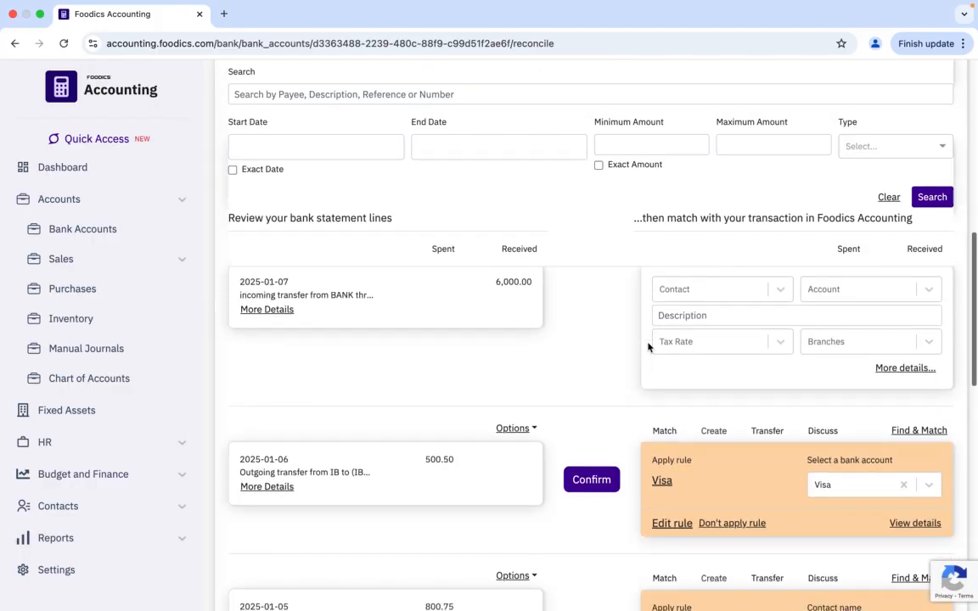
{"action": "scroll", "coordinate": [648, 346], "scroll_direction": "down", "scroll_amount": 2}
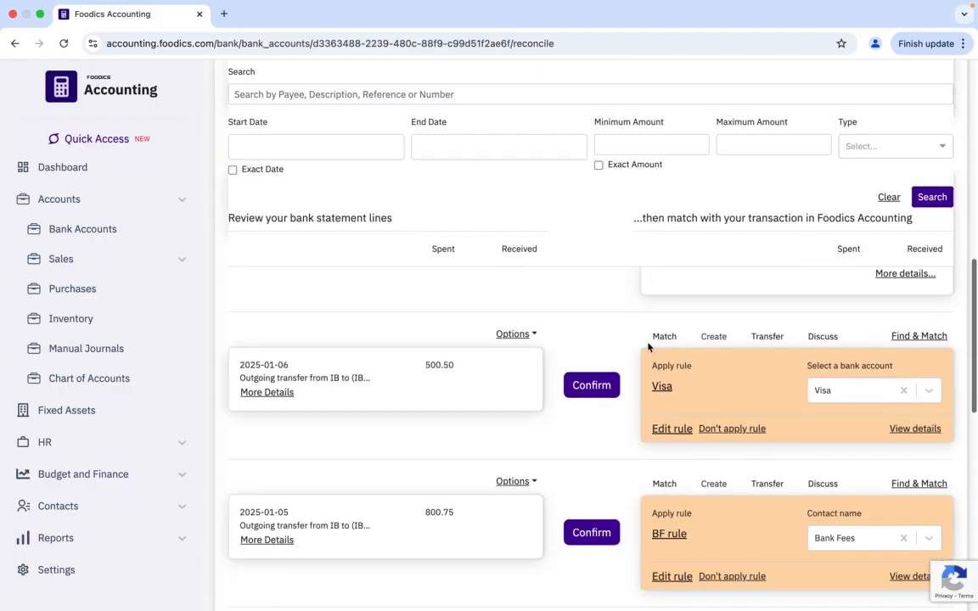
{"action": "scroll", "coordinate": [648, 346], "scroll_direction": "up", "scroll_amount": 14}
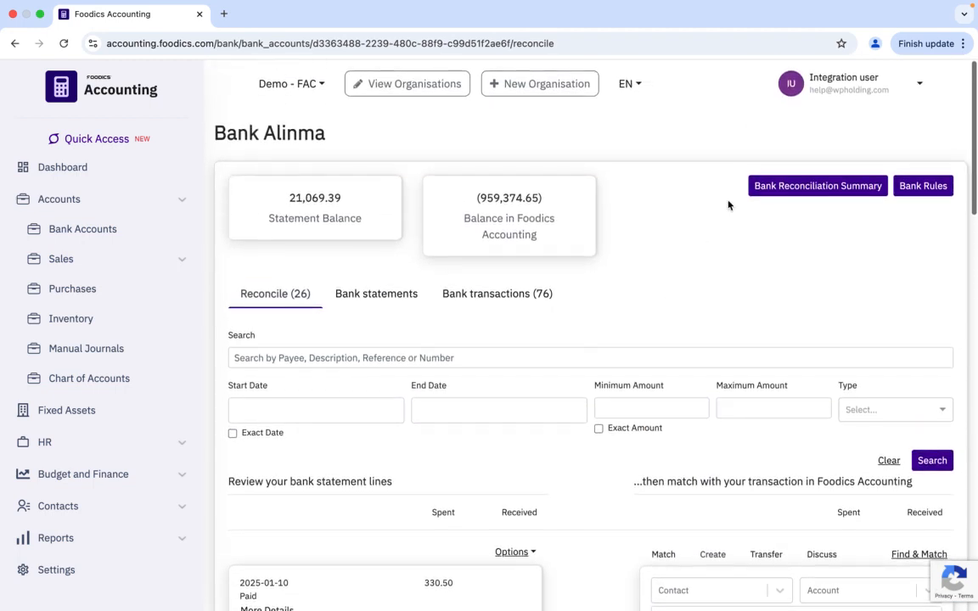
{"action": "left_click", "coordinate": [819, 189]}
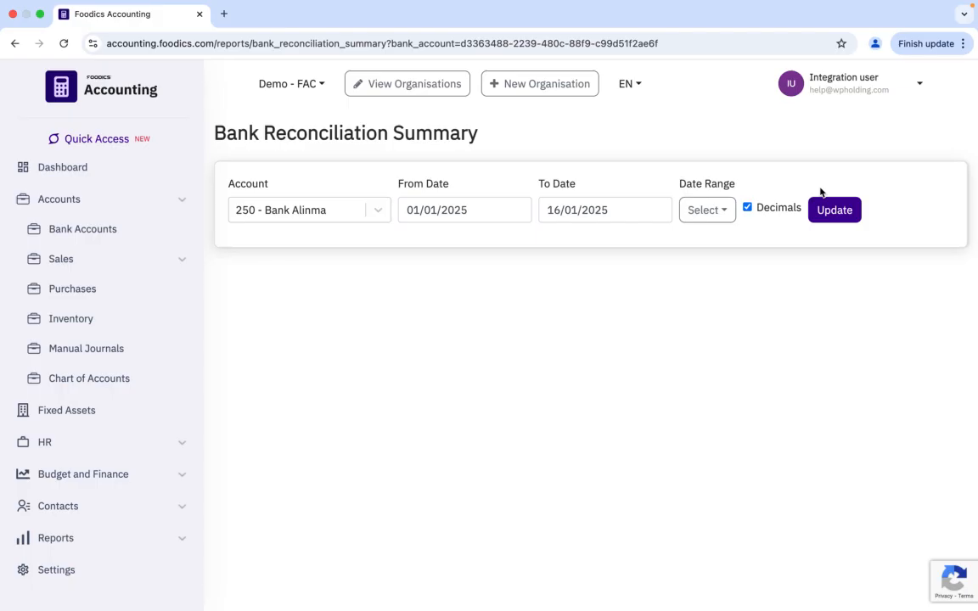
{"action": "left_click", "coordinate": [14, 43]}
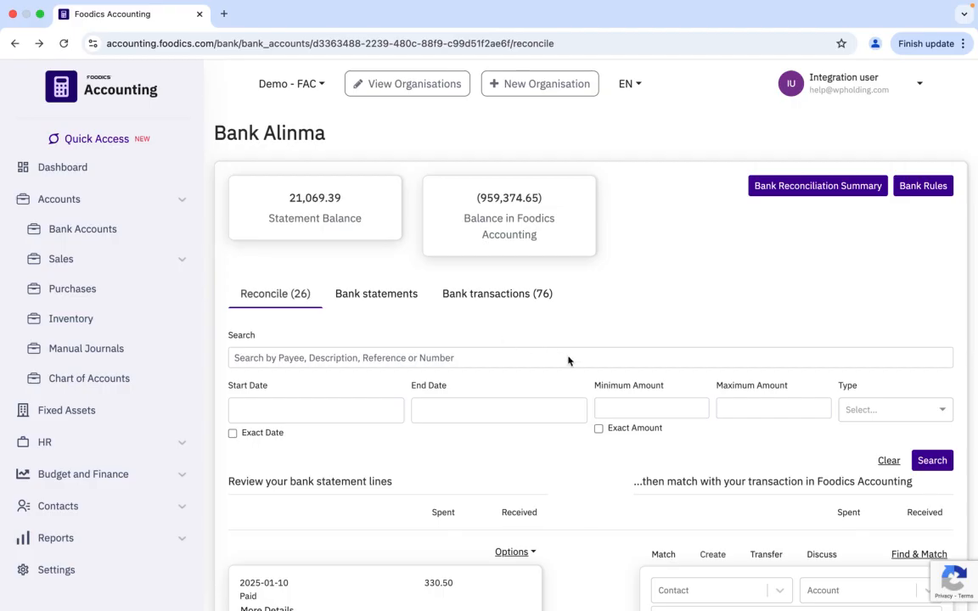
- Examine the remaining unreconciled statement lines, comparing those without a match, those with applied bank rules and those with suggested matches
{"action": "scroll", "coordinate": [568, 361], "scroll_direction": "down", "scroll_amount": 3}
{"action": "scroll", "coordinate": [568, 361], "scroll_direction": "down", "scroll_amount": 3}
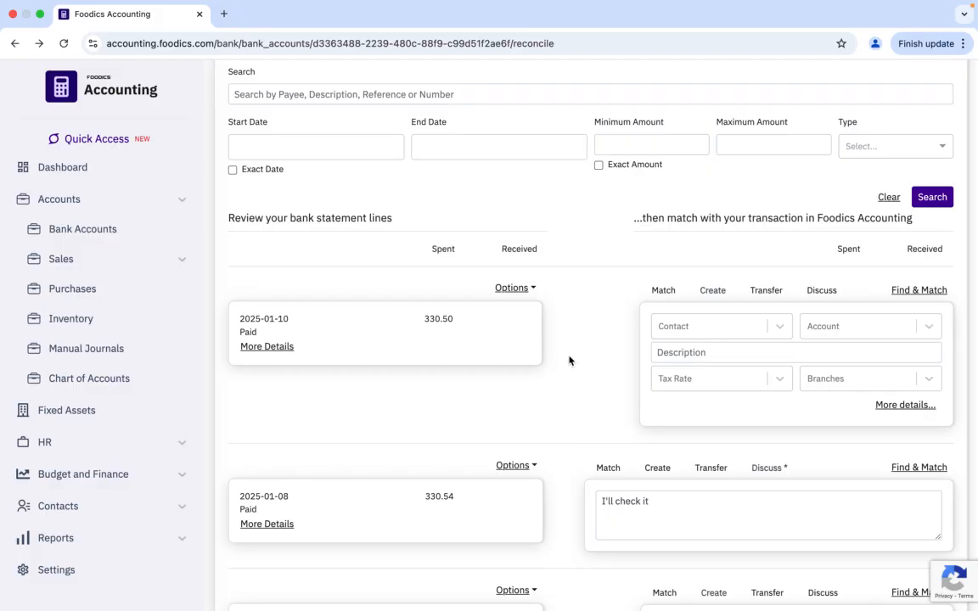
{"action": "scroll", "coordinate": [638, 338], "scroll_direction": "down", "scroll_amount": 5}
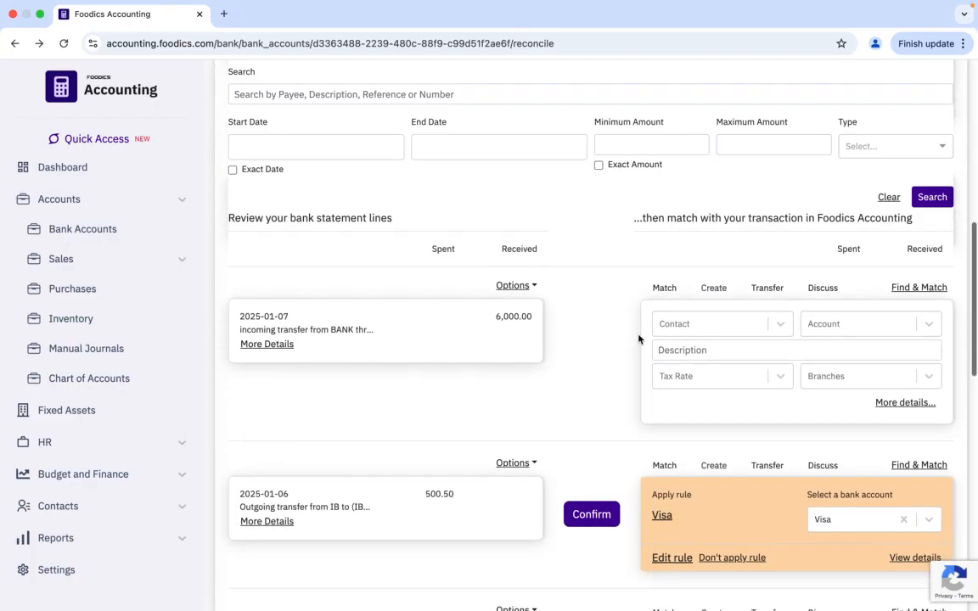
{"action": "scroll", "coordinate": [638, 339], "scroll_direction": "down", "scroll_amount": 2}
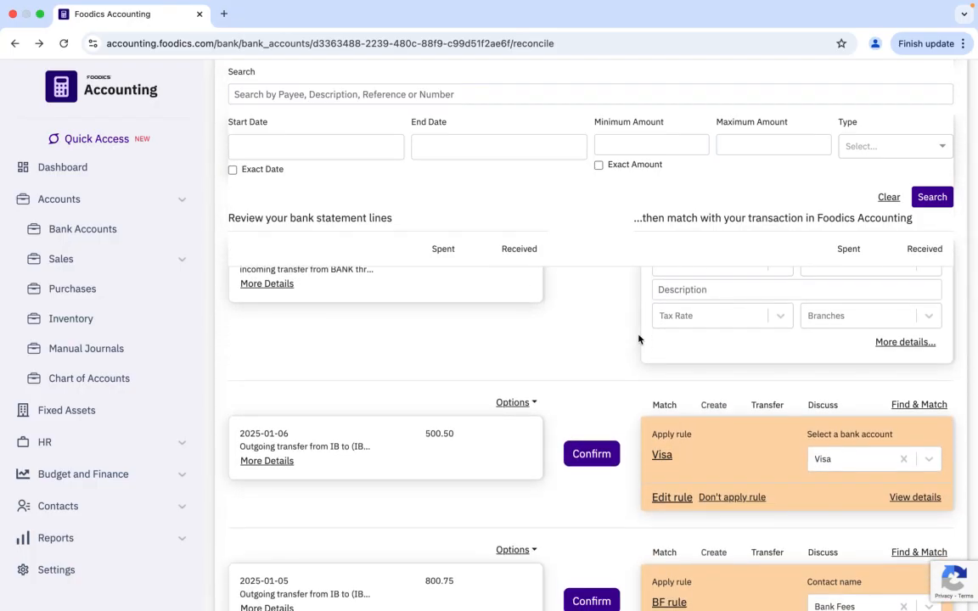
{"action": "scroll", "coordinate": [639, 339], "scroll_direction": "up", "scroll_amount": 3}
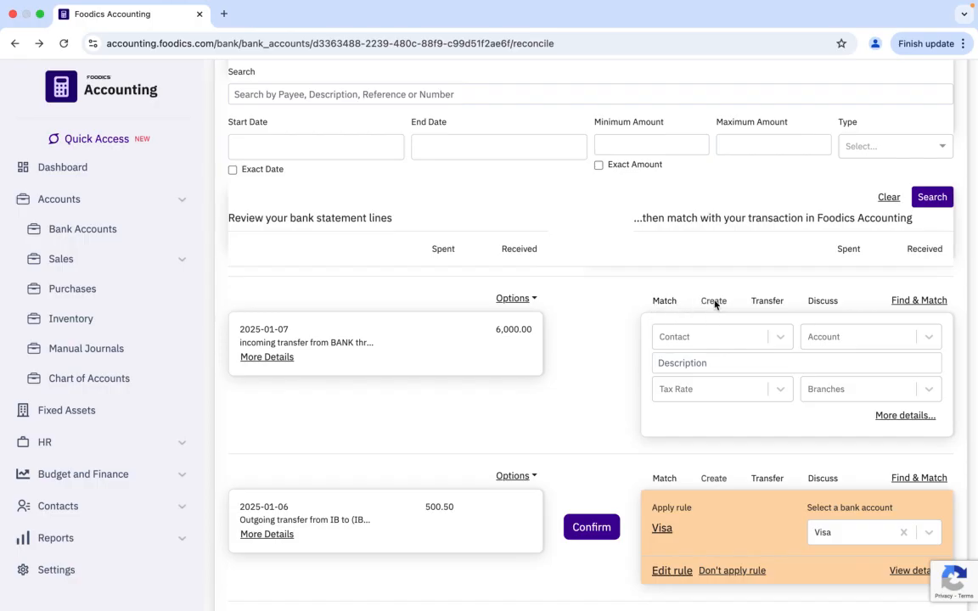
{"action": "scroll", "coordinate": [715, 304], "scroll_direction": "down", "scroll_amount": 3}
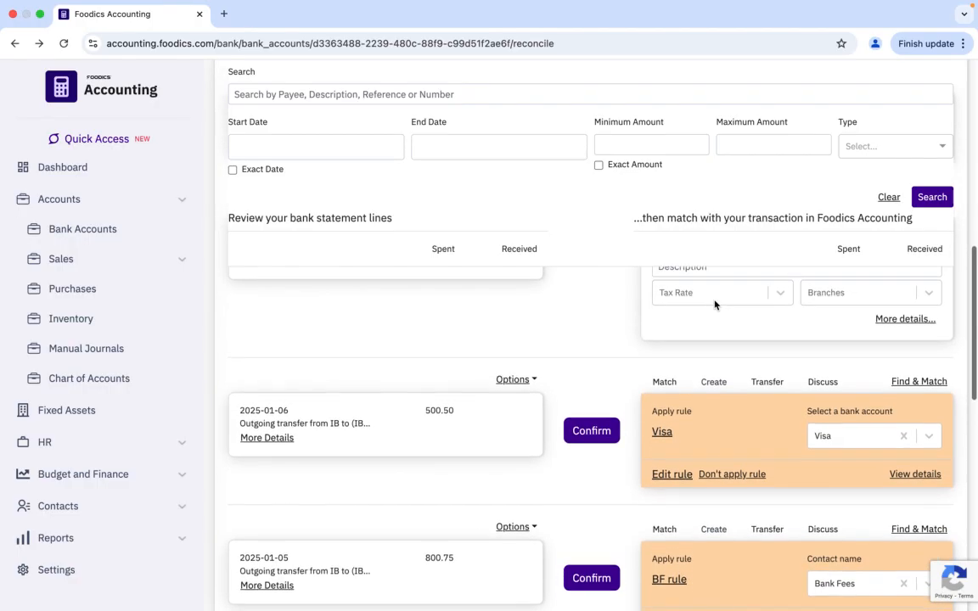
{"action": "scroll", "coordinate": [715, 304], "scroll_direction": "down", "scroll_amount": 10}
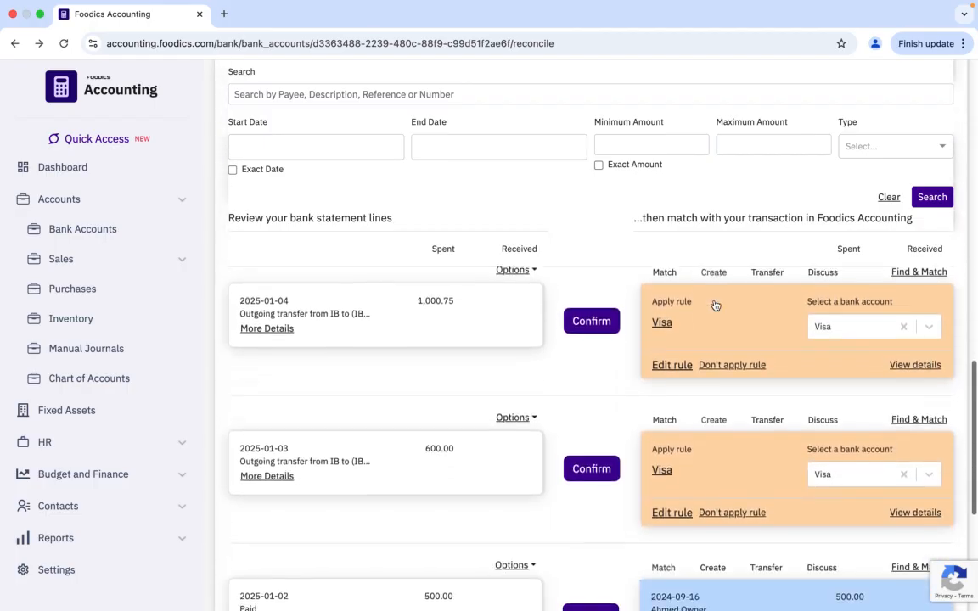
{"action": "scroll", "coordinate": [715, 304], "scroll_direction": "down", "scroll_amount": 2}
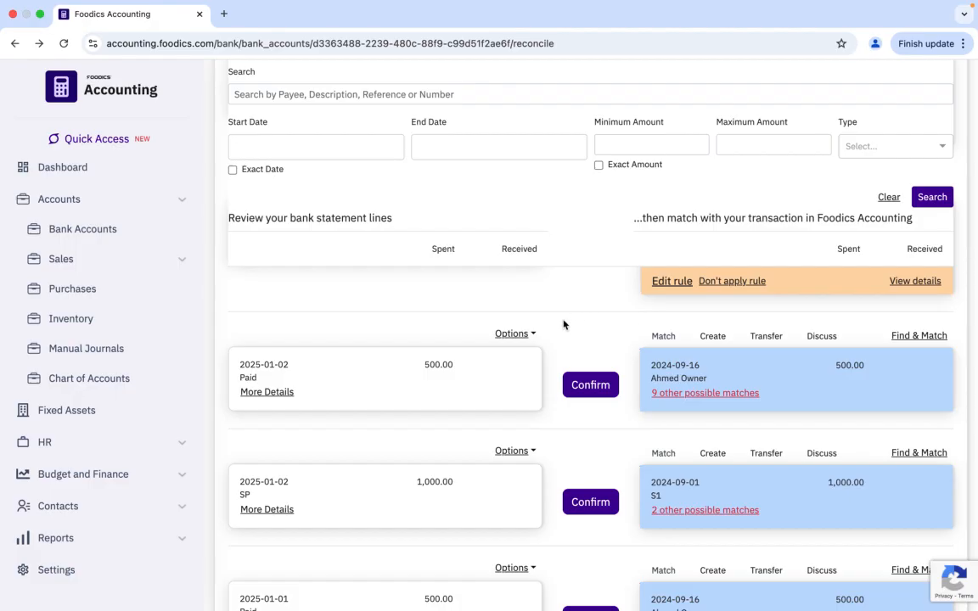
- Start creating a transaction for the 500.00 statement line dated 2025-01-02, check its statement details and select the owner's contact
{"action": "left_click", "coordinate": [712, 337]}
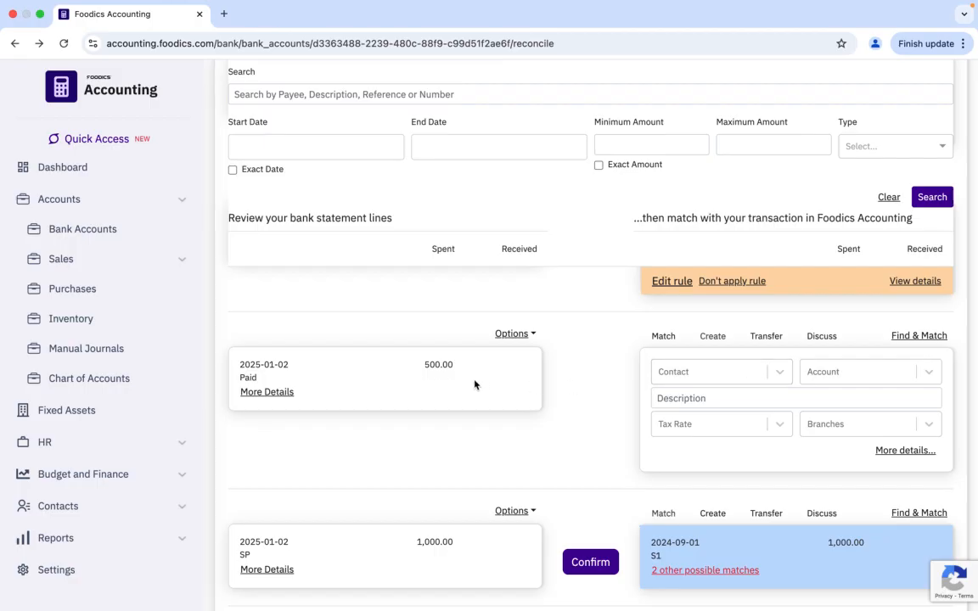
{"action": "left_click", "coordinate": [277, 393]}
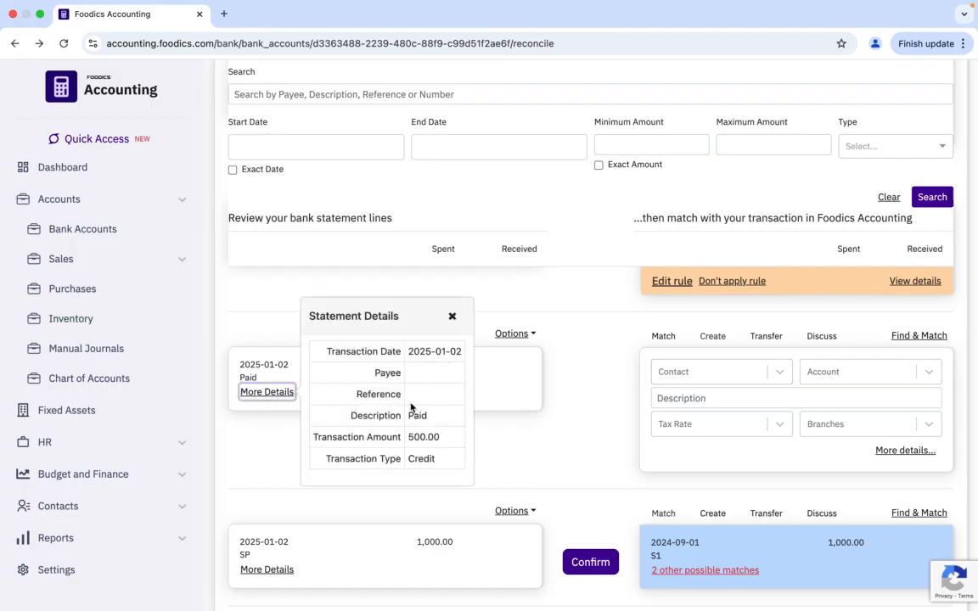
{"action": "left_click", "coordinate": [778, 373]}
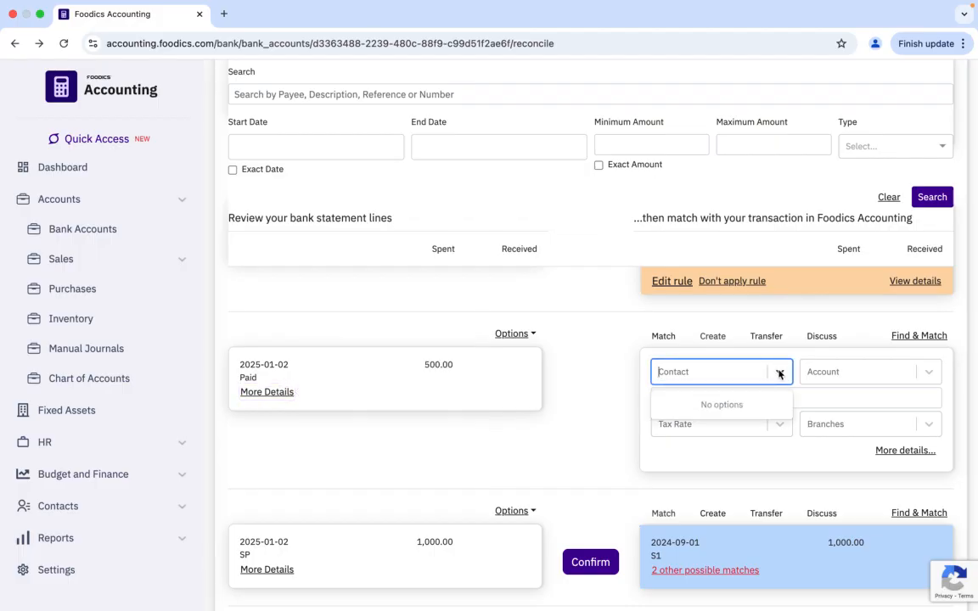
{"action": "type", "text": "Ah"}
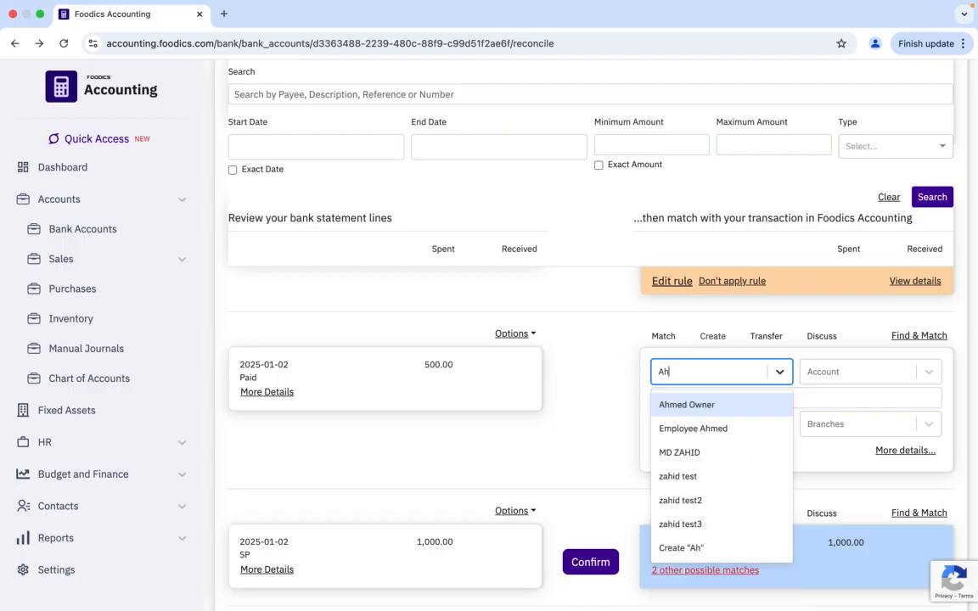
{"action": "left_click", "coordinate": [690, 405]}
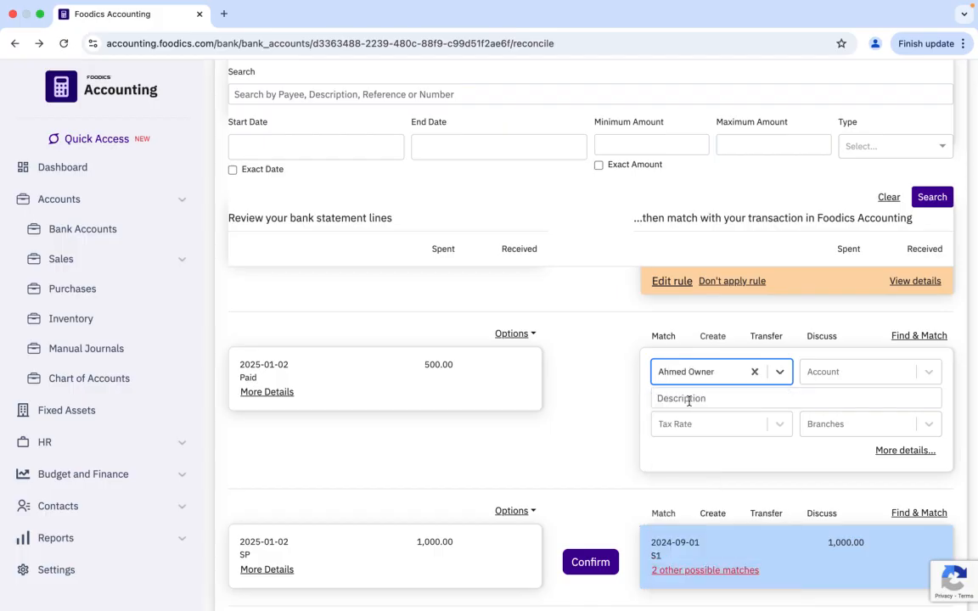
- Assign the new transaction to account 465 - Owner Current Account and branch Branch 4
{"action": "left_click", "coordinate": [930, 375]}
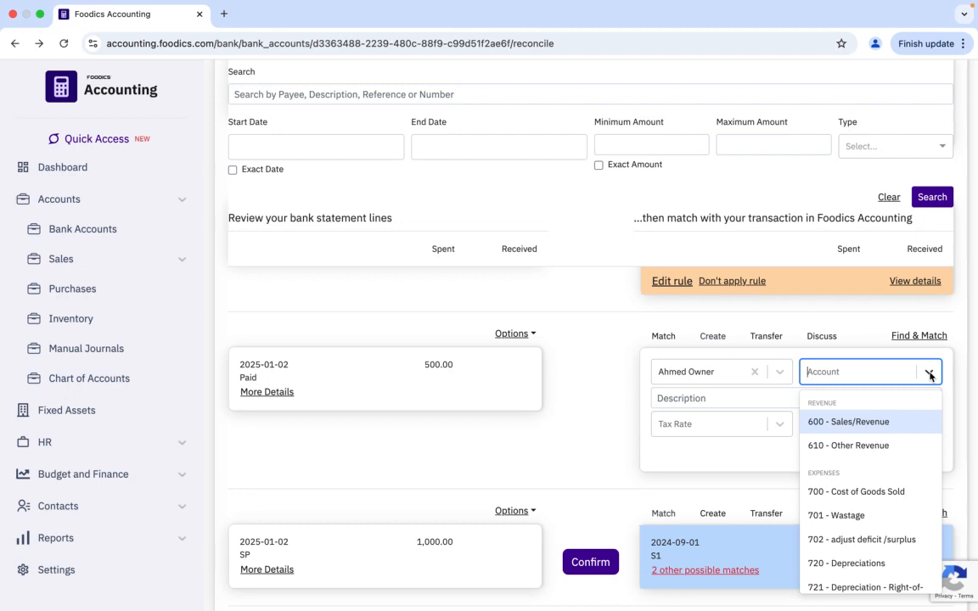
{"action": "type", "text": "O"}
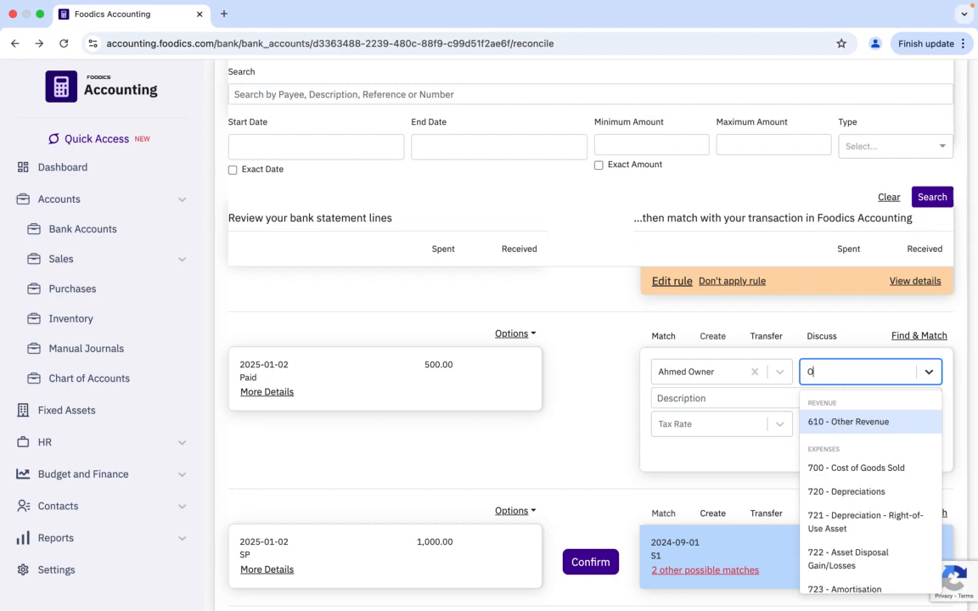
{"action": "type", "text": "wn"}
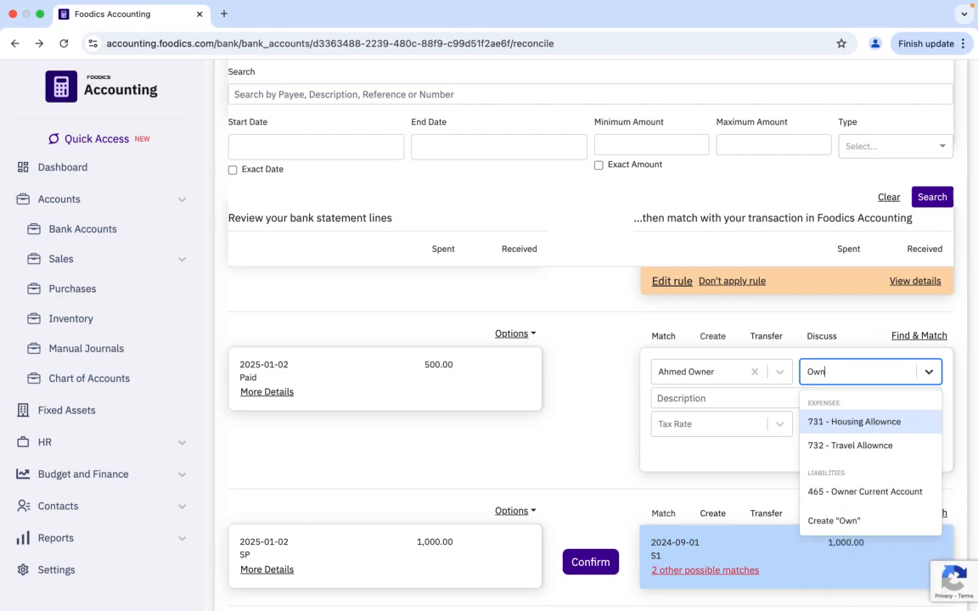
{"action": "left_click", "coordinate": [874, 492]}
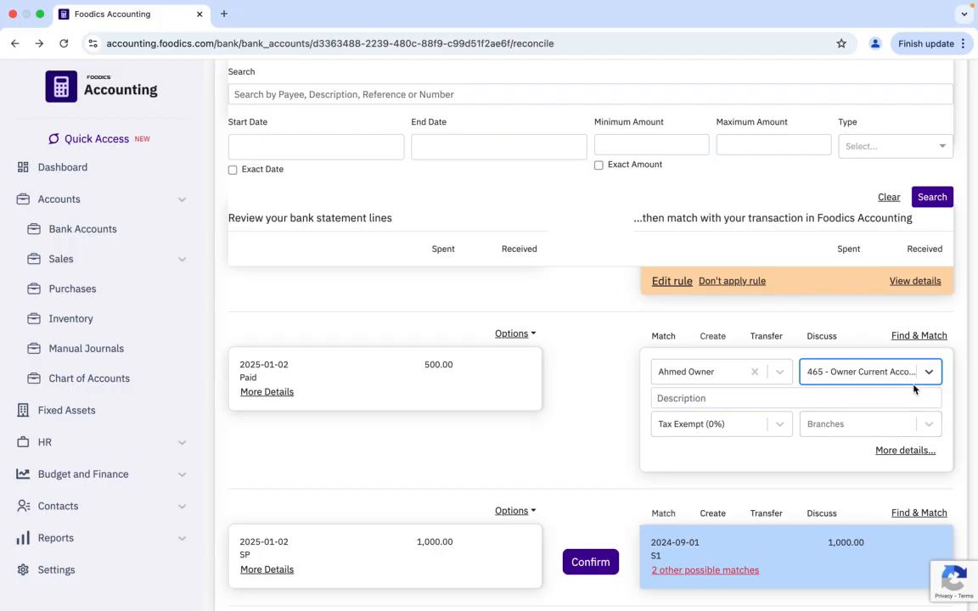
{"action": "left_click", "coordinate": [925, 424]}
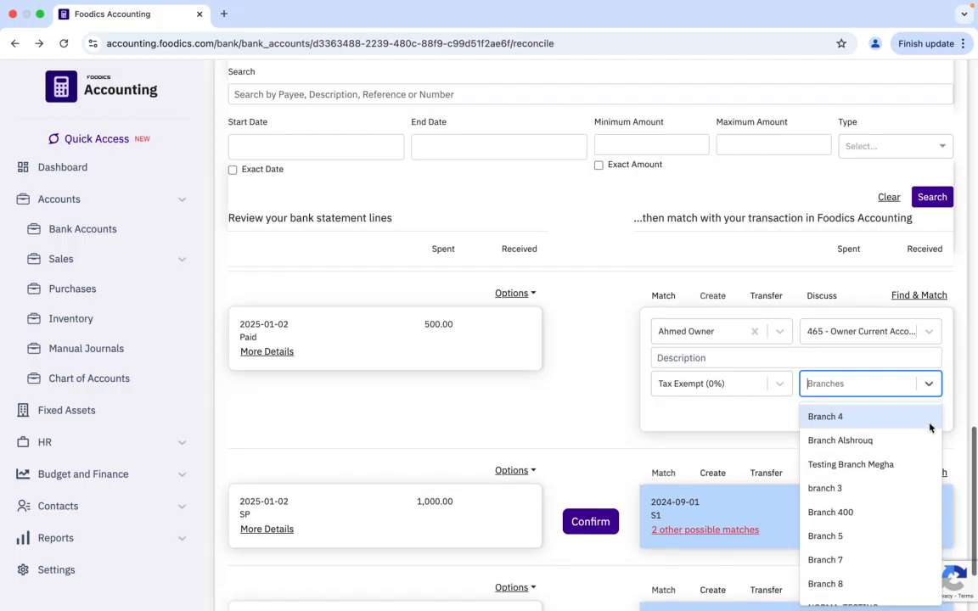
{"action": "left_click", "coordinate": [841, 416]}
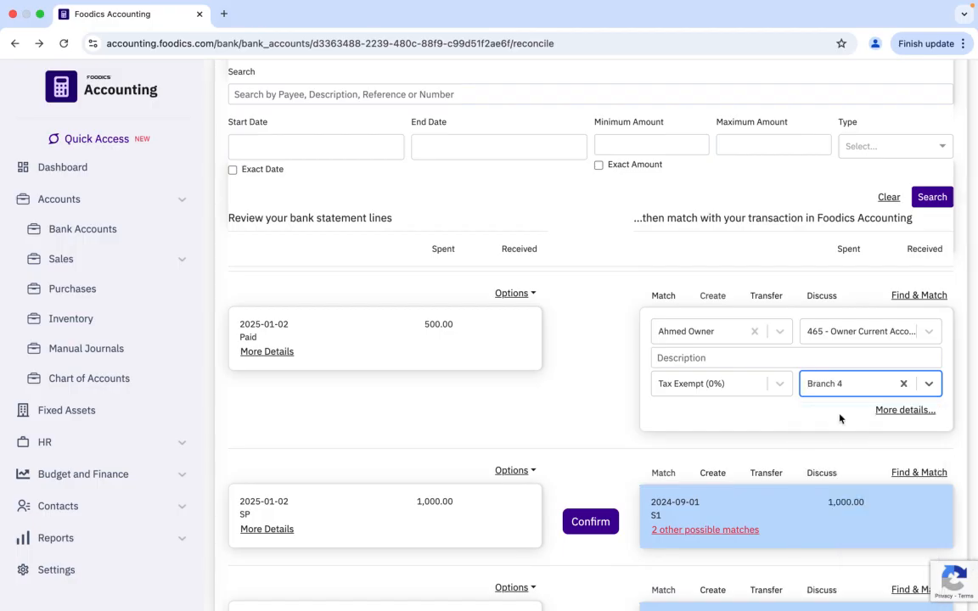
- Open the new transaction's full details form, review its fields and select the owner's contact in it
{"action": "left_click", "coordinate": [893, 411]}
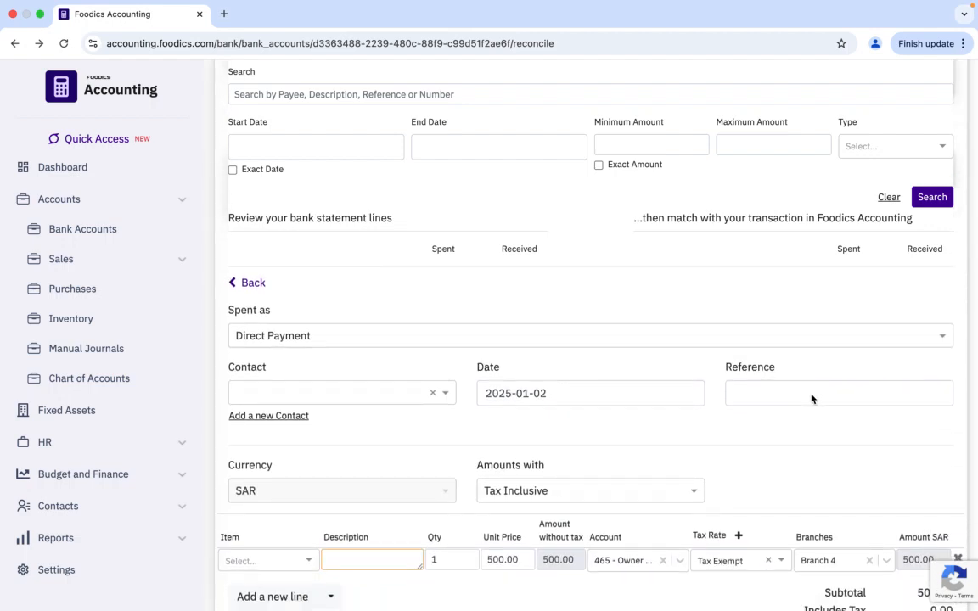
{"action": "scroll", "coordinate": [680, 406], "scroll_direction": "up", "scroll_amount": 2}
{"action": "scroll", "coordinate": [680, 407], "scroll_direction": "up", "scroll_amount": 5}
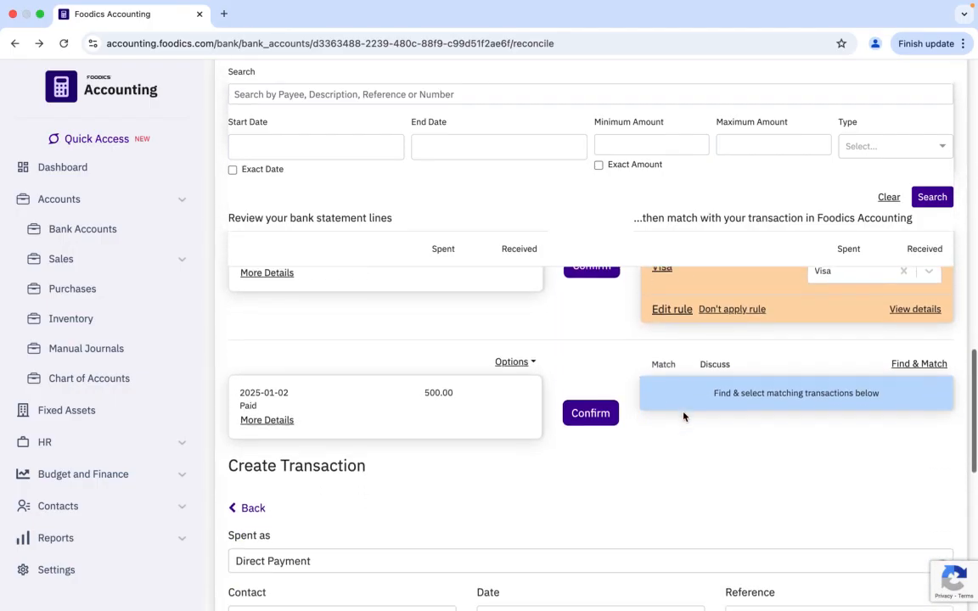
{"action": "scroll", "coordinate": [683, 416], "scroll_direction": "down", "scroll_amount": 3}
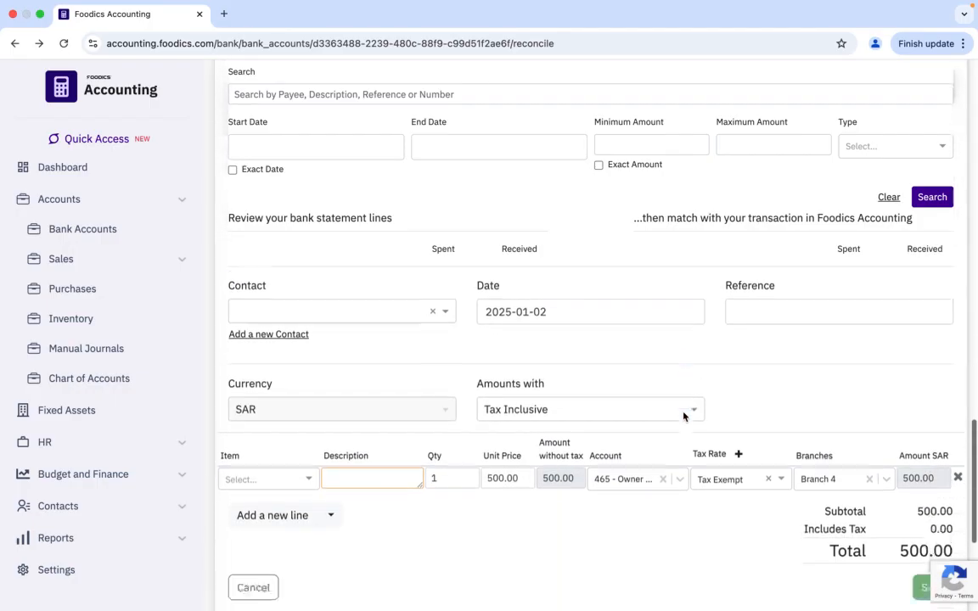
{"action": "scroll", "coordinate": [684, 417], "scroll_direction": "down", "scroll_amount": 2}
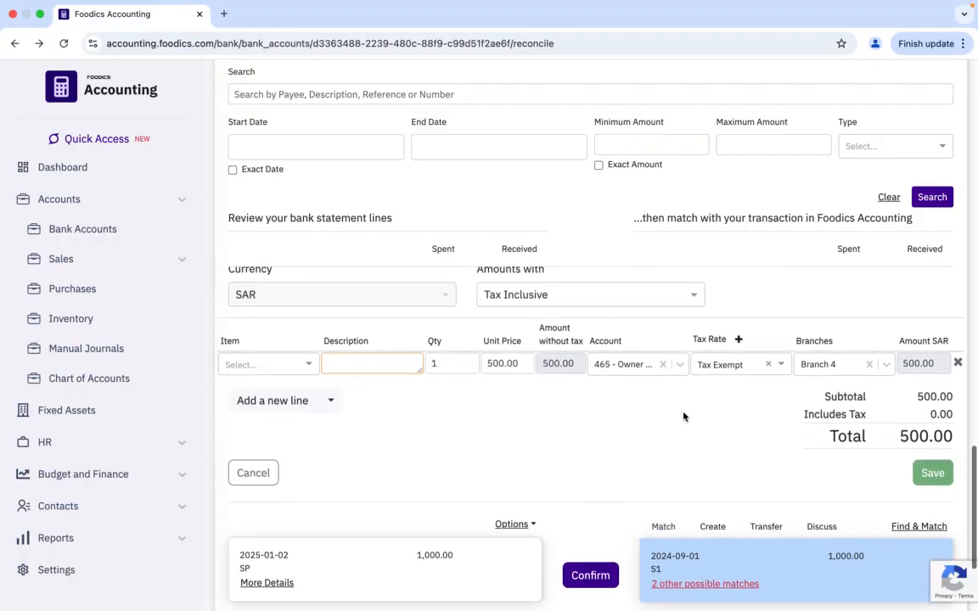
{"action": "scroll", "coordinate": [683, 417], "scroll_direction": "up", "scroll_amount": 3}
{"action": "scroll", "coordinate": [684, 415], "scroll_direction": "up", "scroll_amount": 2}
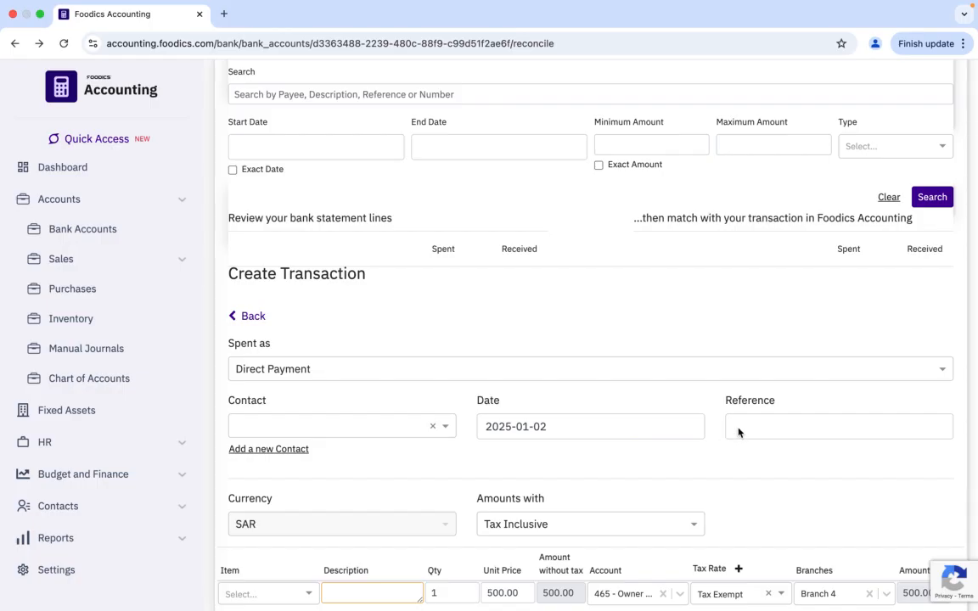
{"action": "left_click", "coordinate": [388, 423]}
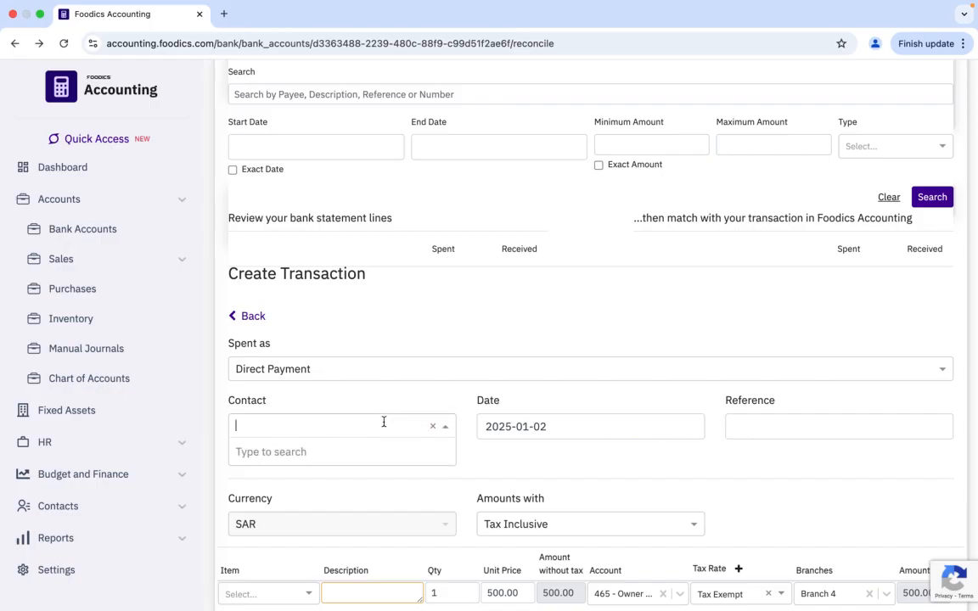
{"action": "type", "text": "Ah"}
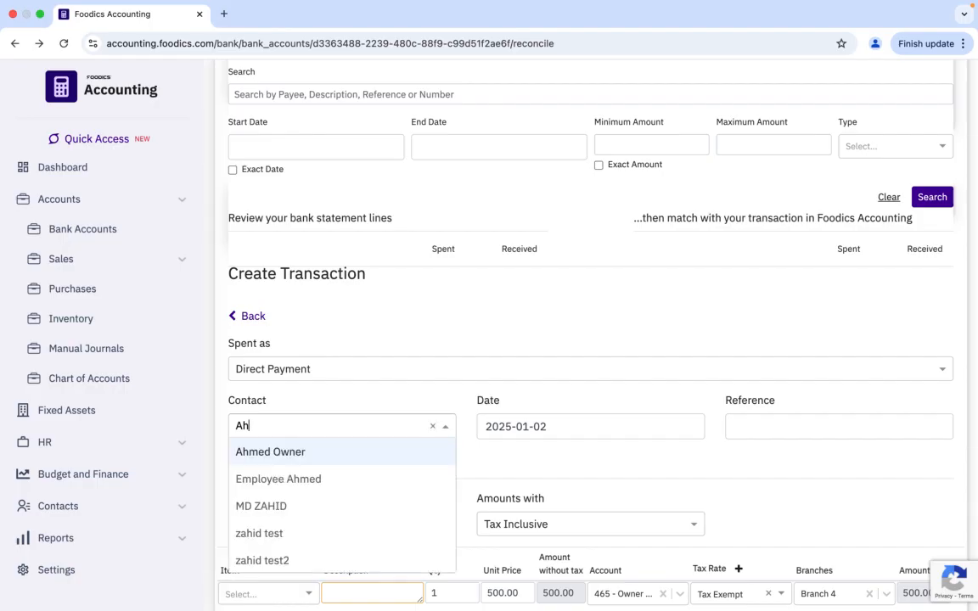
{"action": "left_click", "coordinate": [277, 450]}
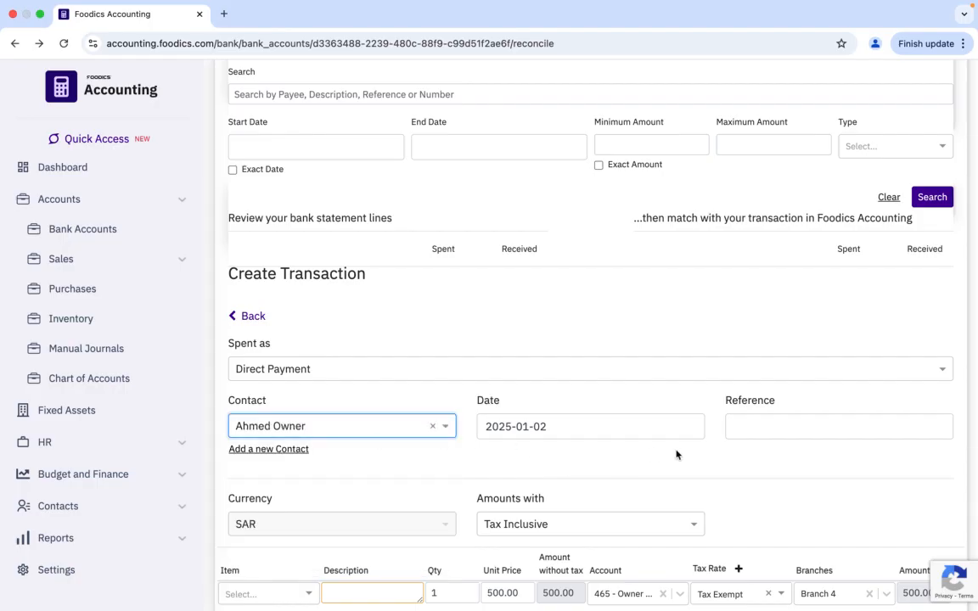
- Enter "Received amount from owner" as the direct payment's reference
{"action": "left_click", "coordinate": [777, 432]}
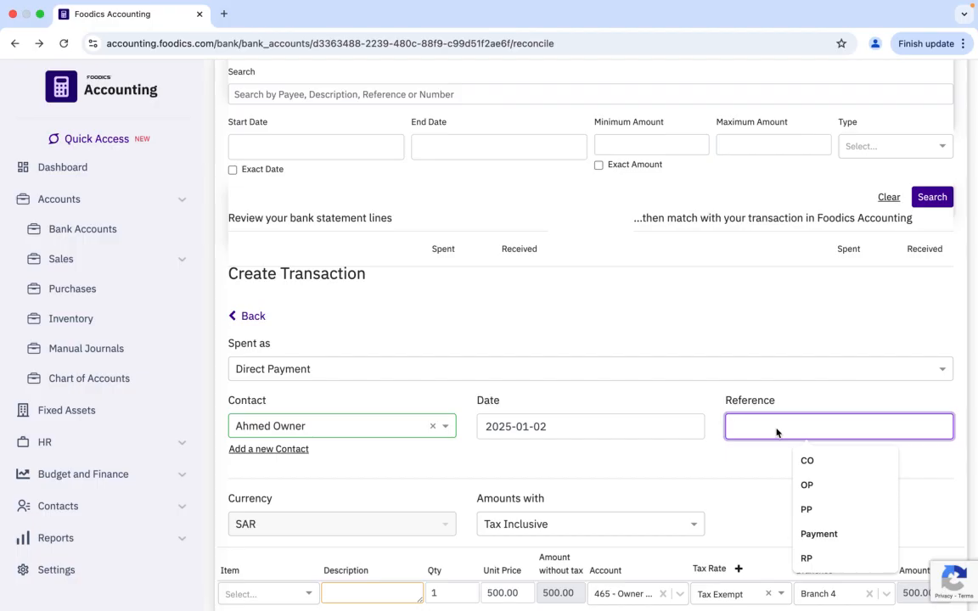
{"action": "type", "text": "Re"}
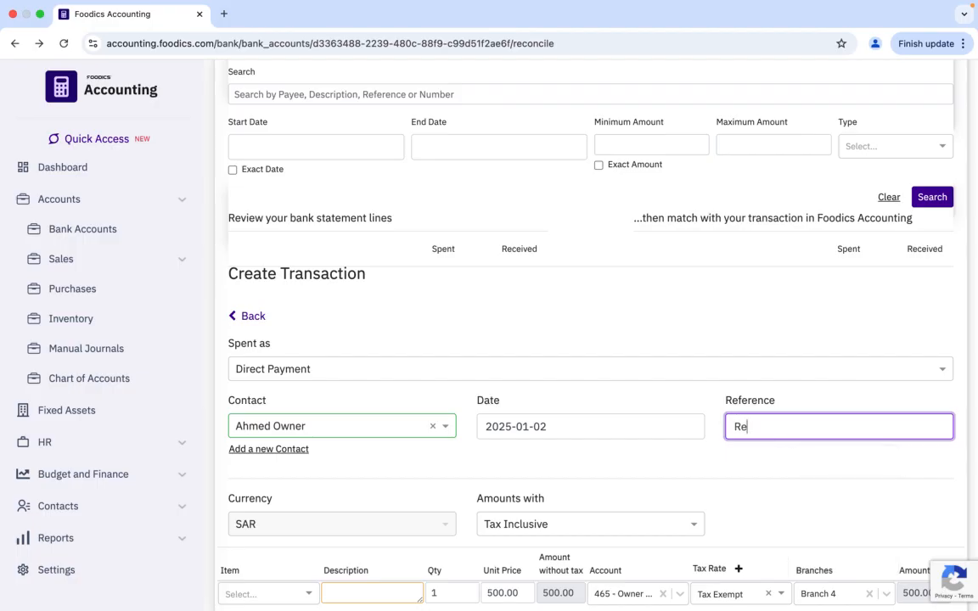
{"action": "type", "text": "ceived amount from "}
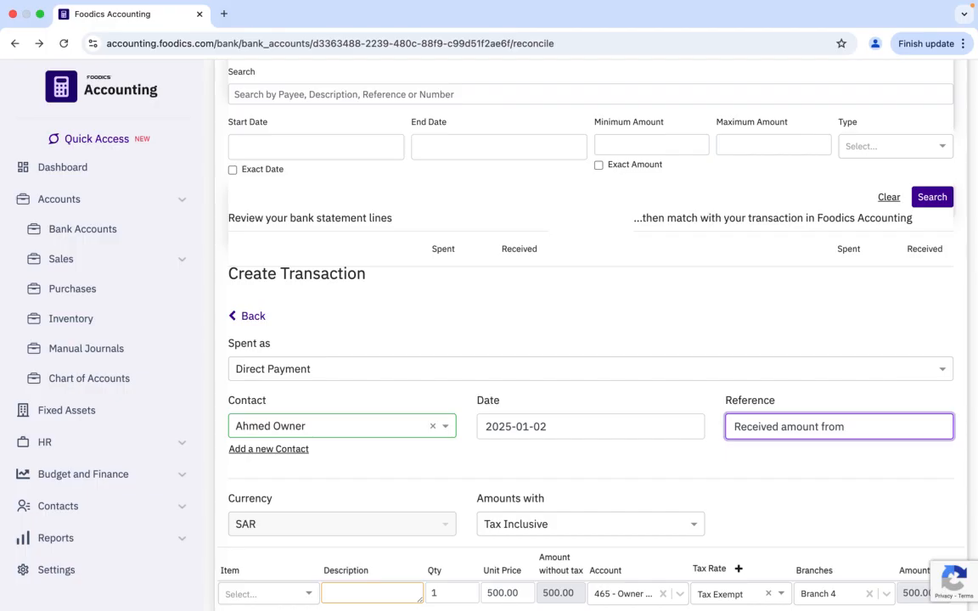
{"action": "type", "text": "owner"}
- Set the direct payment's amounts to No Tax
{"action": "scroll", "coordinate": [802, 527], "scroll_direction": "down", "scroll_amount": 3}
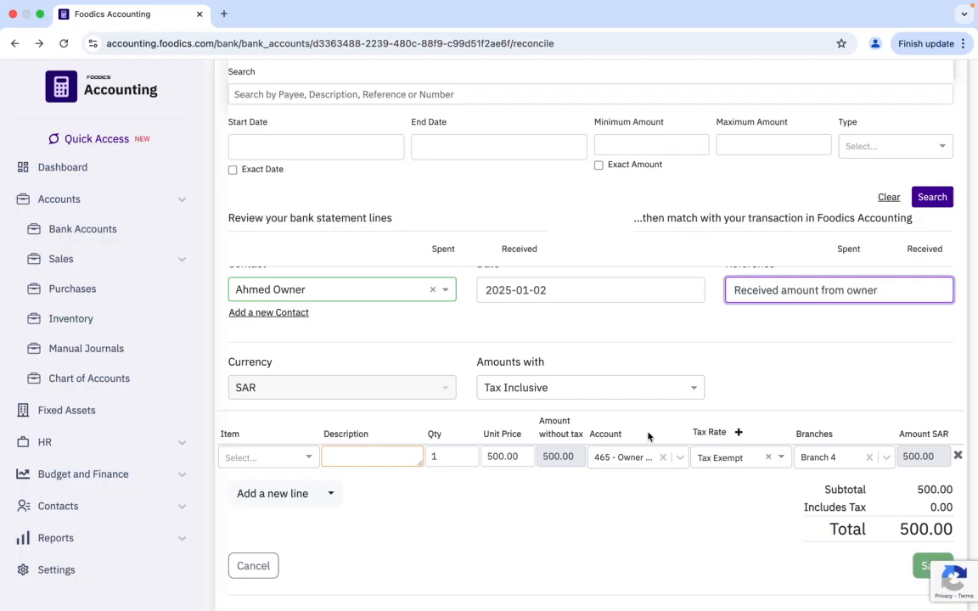
{"action": "left_click", "coordinate": [695, 393]}
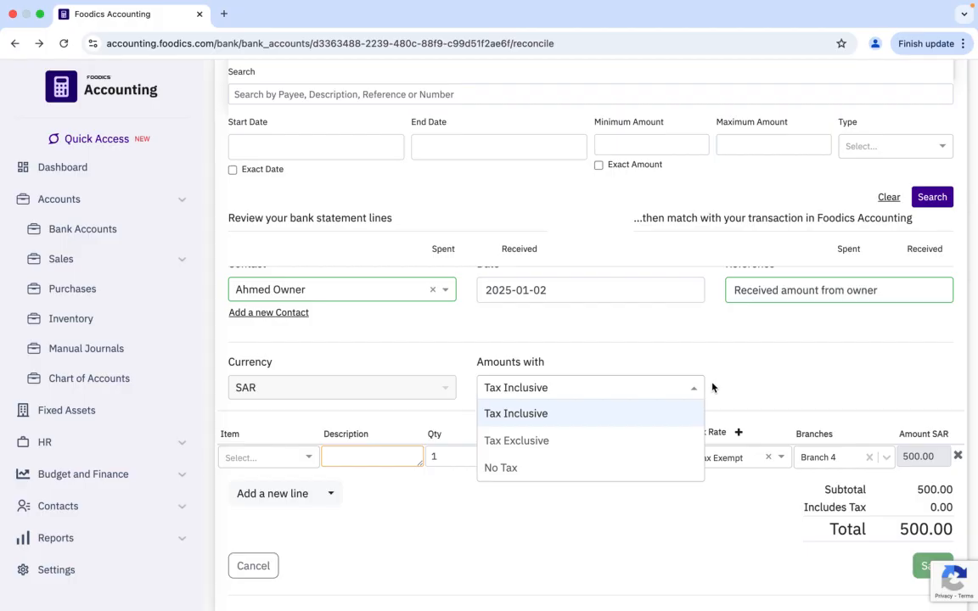
{"action": "left_click", "coordinate": [740, 385]}
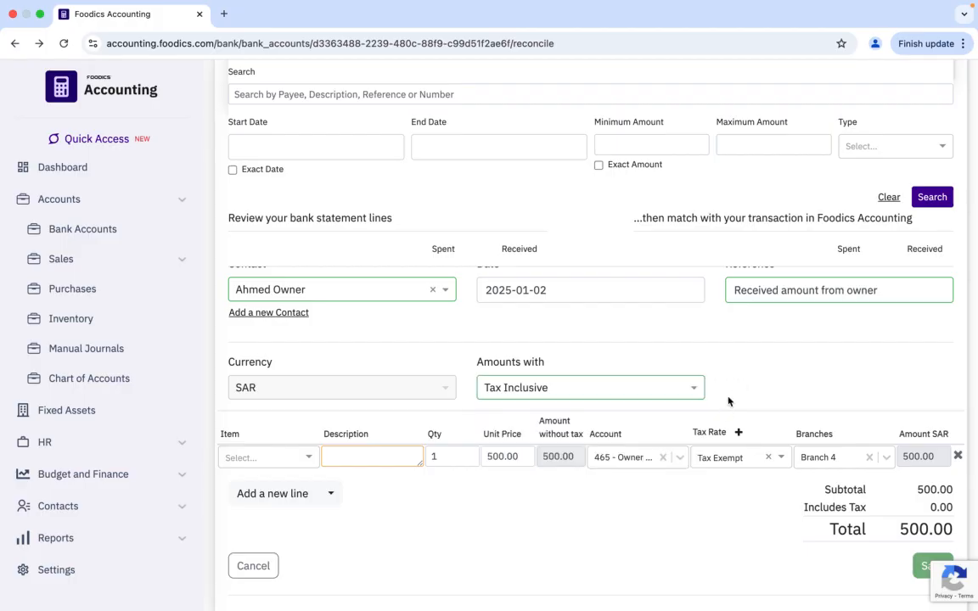
{"action": "left_click", "coordinate": [693, 390]}
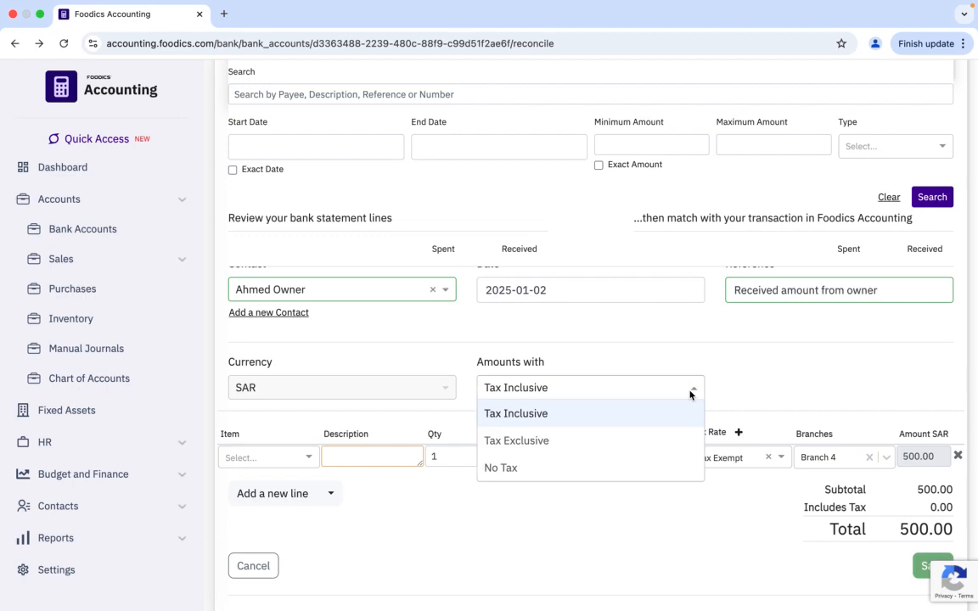
{"action": "left_click", "coordinate": [509, 467]}
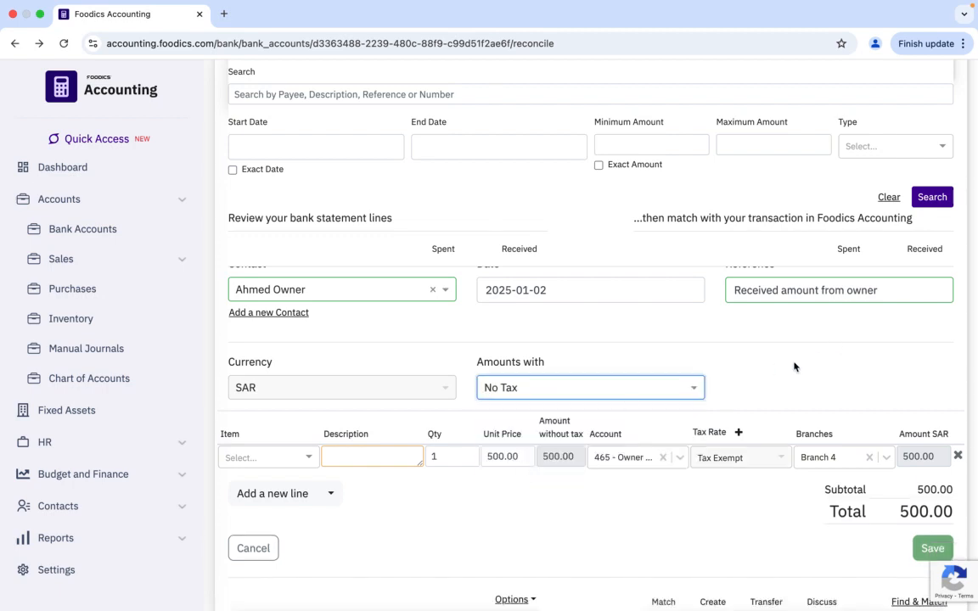
- Describe the 500.00 line item as "Received amount from owner"
{"action": "scroll", "coordinate": [793, 366], "scroll_direction": "up", "scroll_amount": 3}
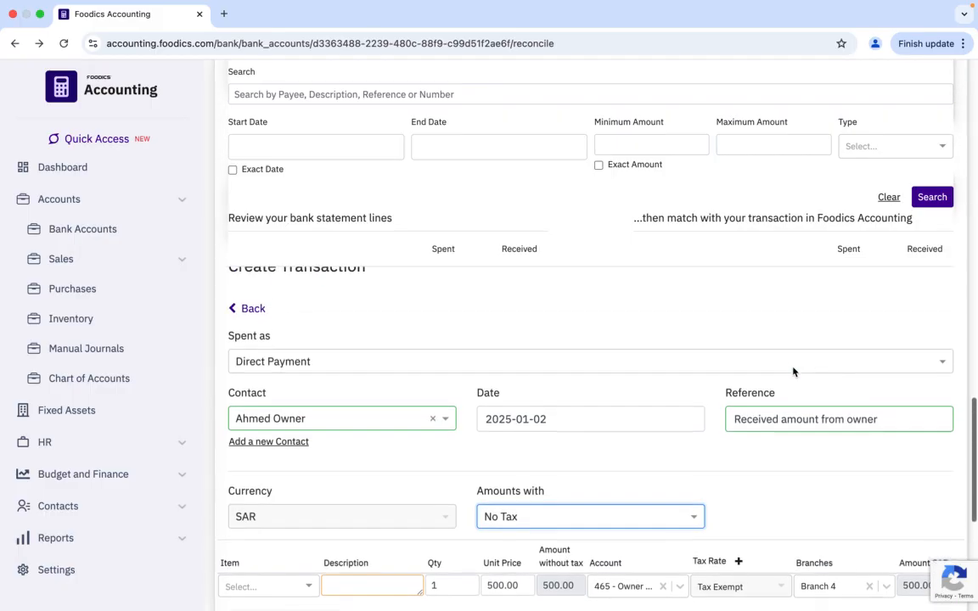
{"action": "scroll", "coordinate": [794, 371], "scroll_direction": "down", "scroll_amount": 5}
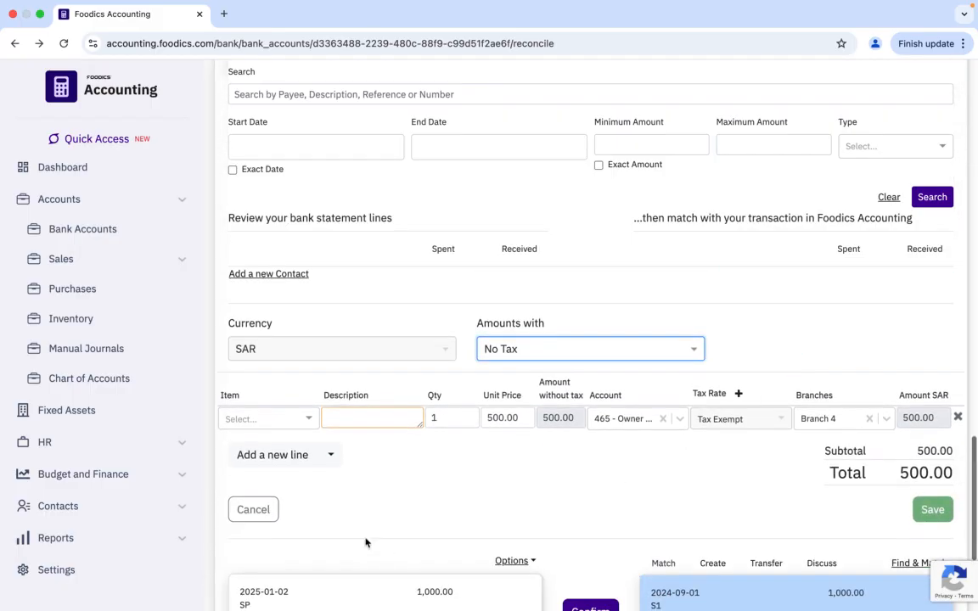
{"action": "left_click", "coordinate": [327, 417]}
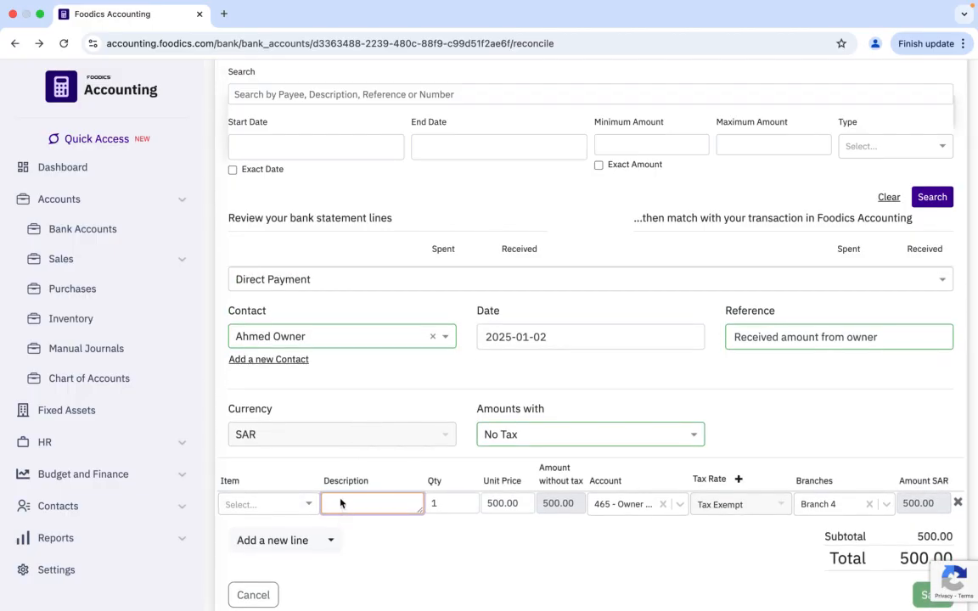
{"action": "type", "text": "Received amount from owner"}
- Save the direct payment as the selected transaction for the 500.00 statement line and review the selected total against the money spent
{"action": "scroll", "coordinate": [639, 572], "scroll_direction": "down", "scroll_amount": 1}
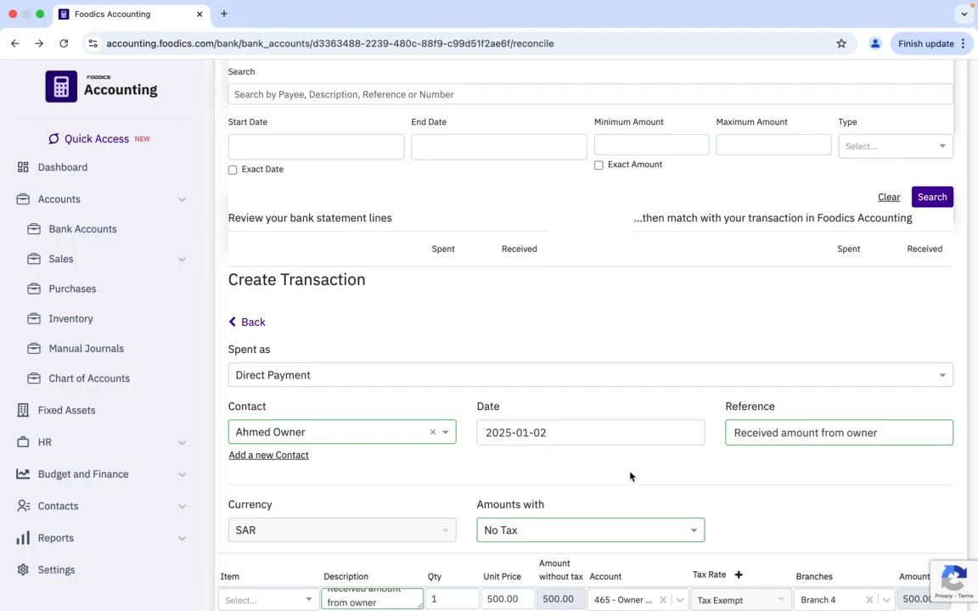
{"action": "scroll", "coordinate": [630, 476], "scroll_direction": "down", "scroll_amount": 2}
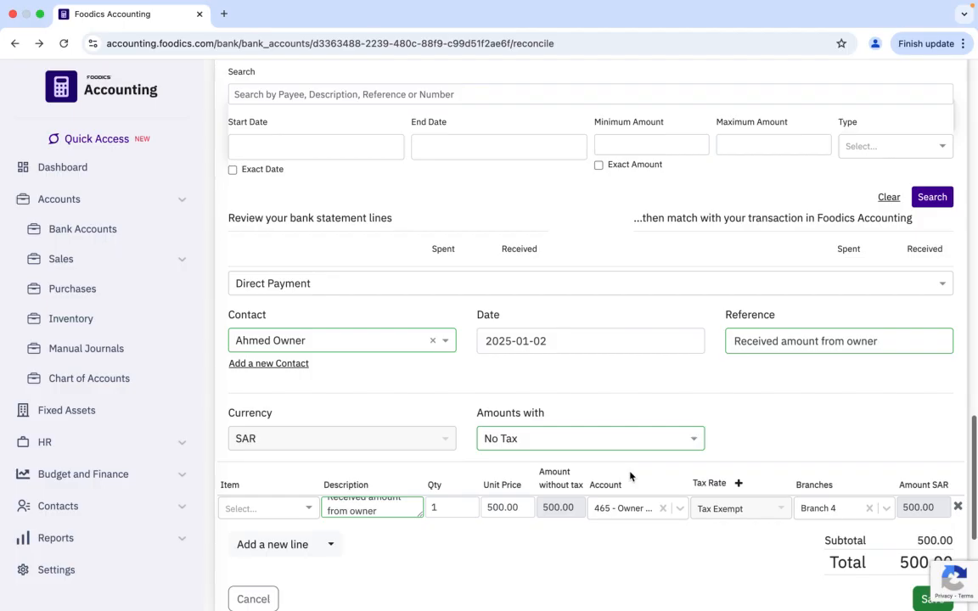
{"action": "scroll", "coordinate": [630, 476], "scroll_direction": "down", "scroll_amount": 5}
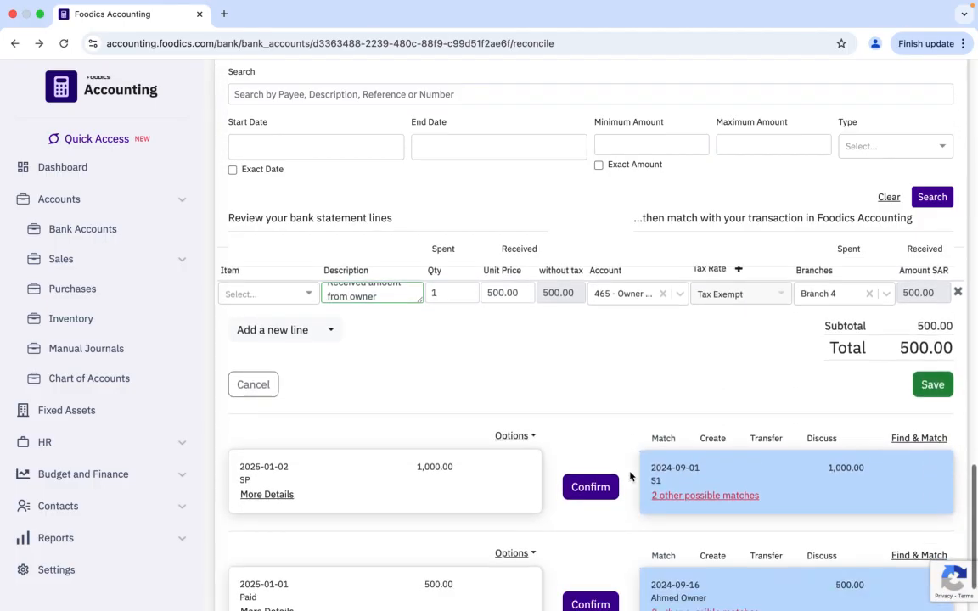
{"action": "left_click", "coordinate": [932, 385]}
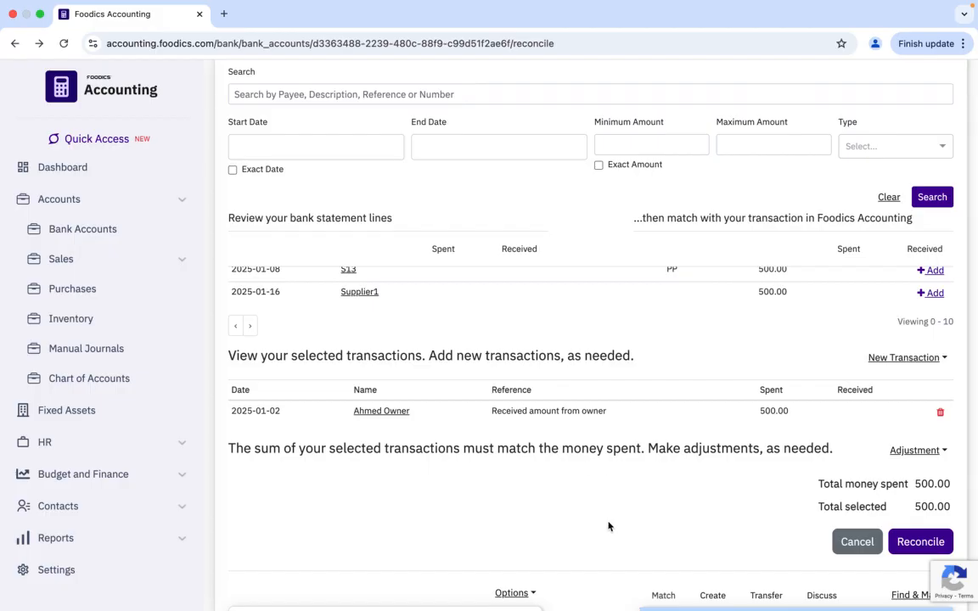
{"action": "scroll", "coordinate": [608, 526], "scroll_direction": "down", "scroll_amount": 5}
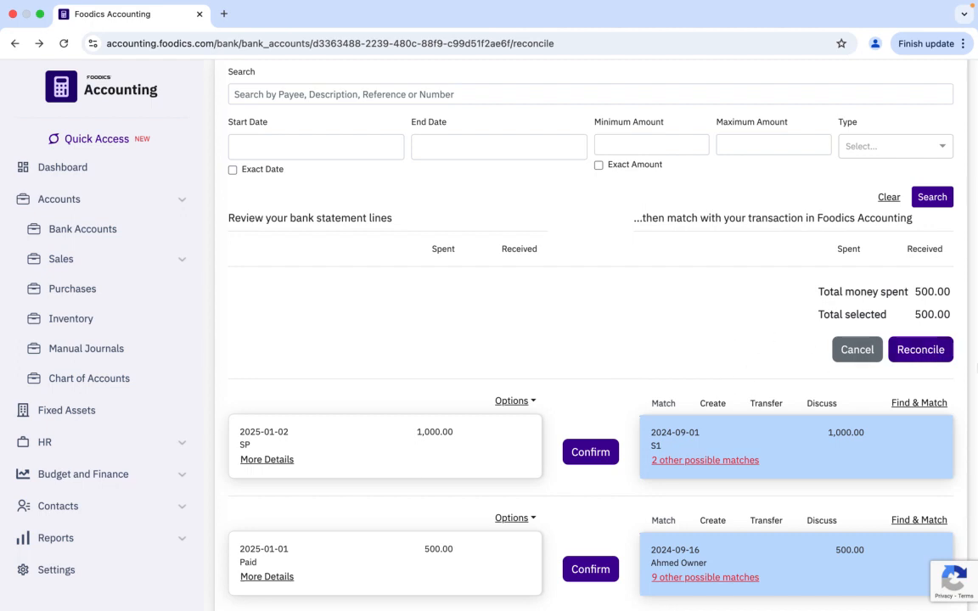
- Reconcile the 500.00 statement line with the selected direct payment
{"action": "left_click", "coordinate": [922, 354]}
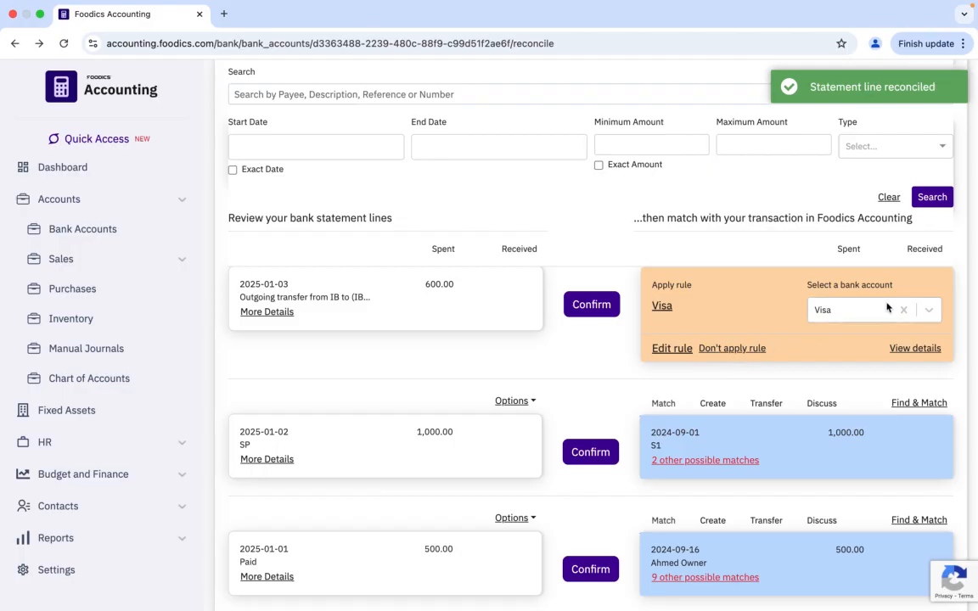
{"action": "left_click", "coordinate": [928, 310]}
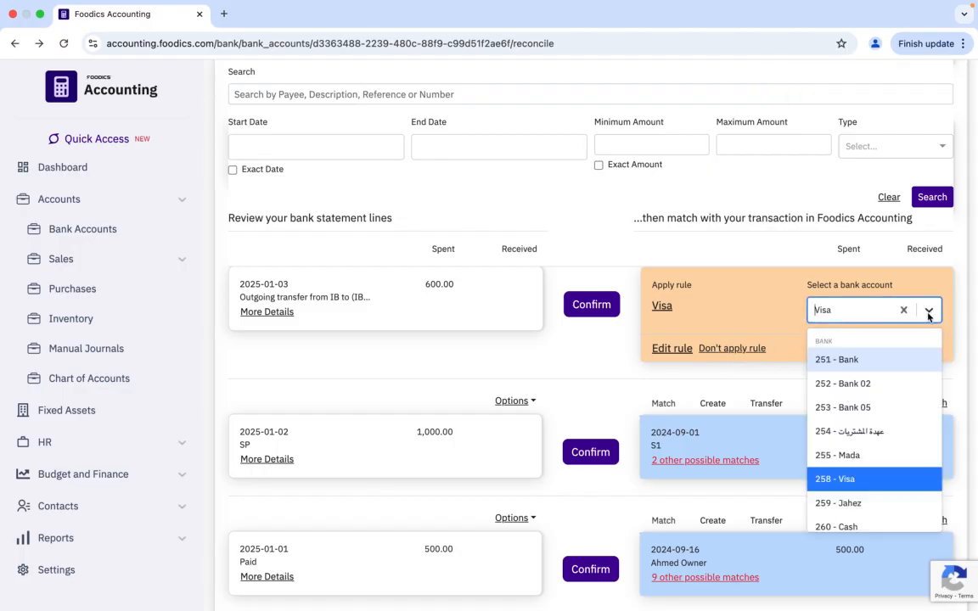
{"action": "left_click", "coordinate": [904, 311]}
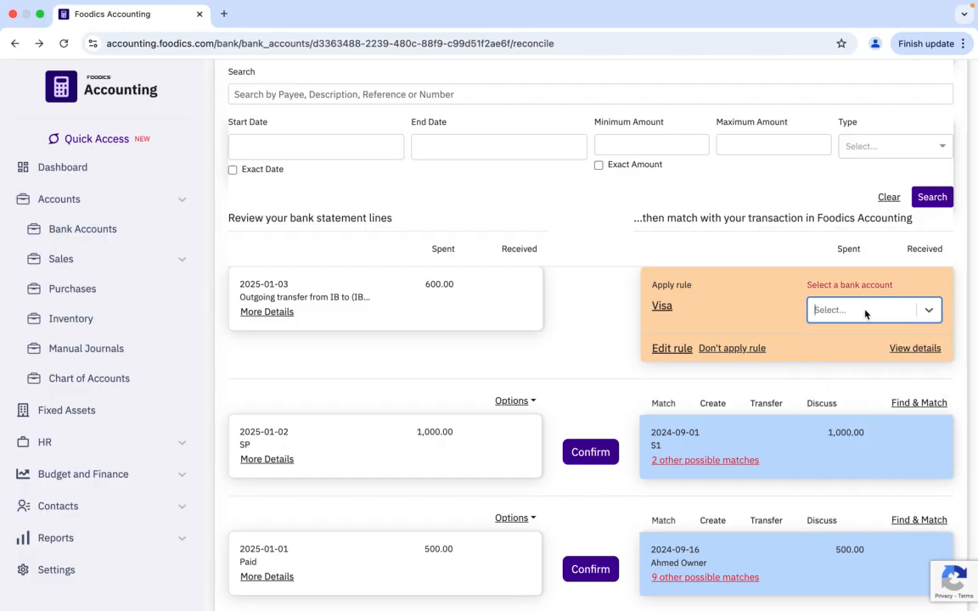
{"action": "type", "text": "Ah"}
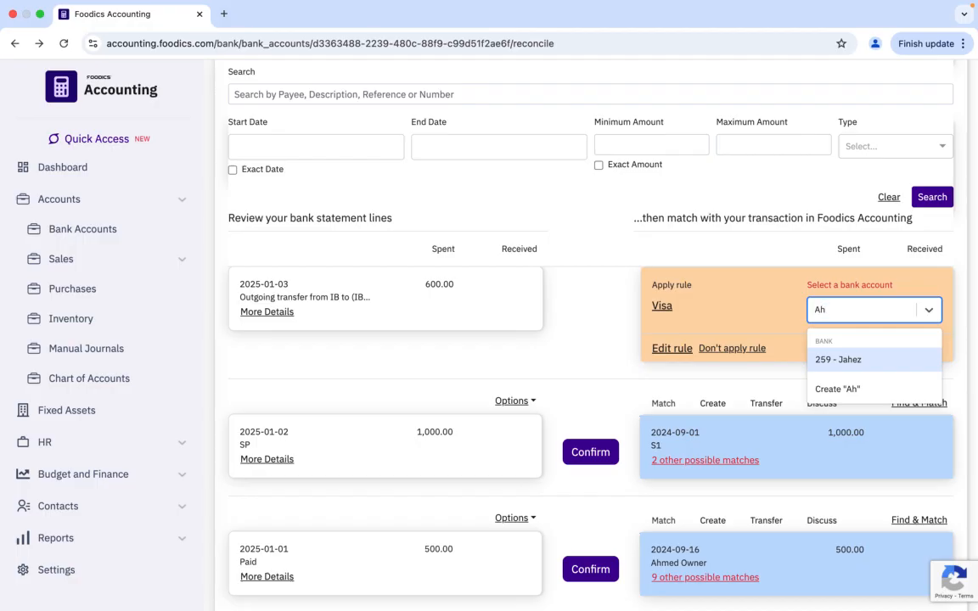
{"action": "key", "text": "BackSpace"}
{"action": "key", "text": "BackSpace"}
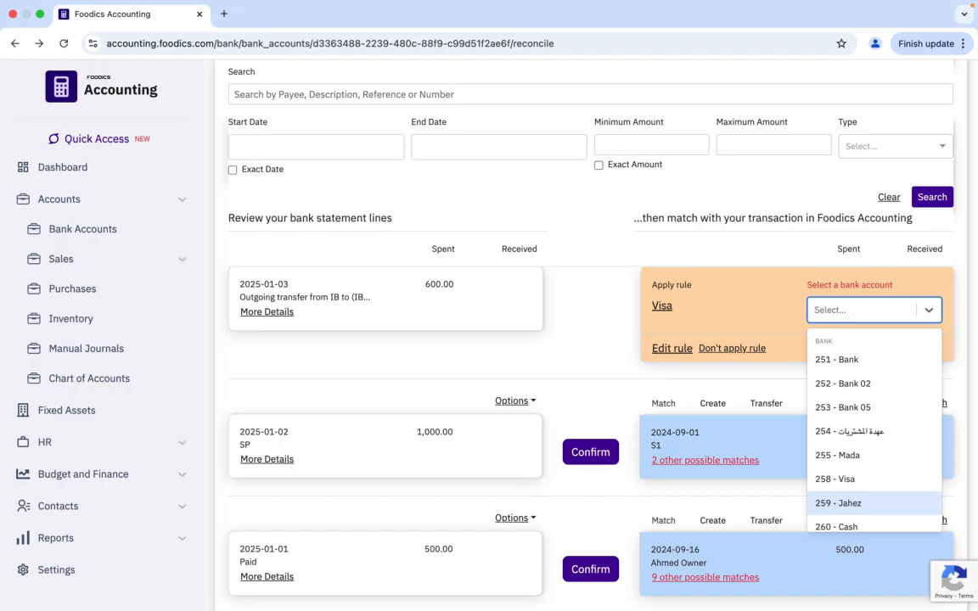
{"action": "scroll", "coordinate": [871, 429], "scroll_direction": "down", "scroll_amount": 1}
{"action": "scroll", "coordinate": [867, 427], "scroll_direction": "up", "scroll_amount": 1}
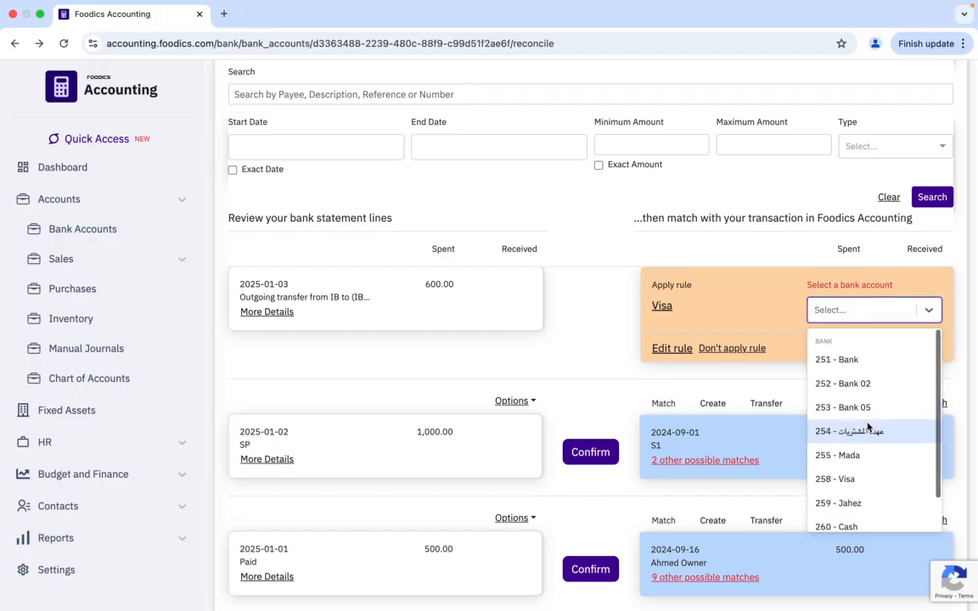
{"action": "left_click", "coordinate": [615, 320]}
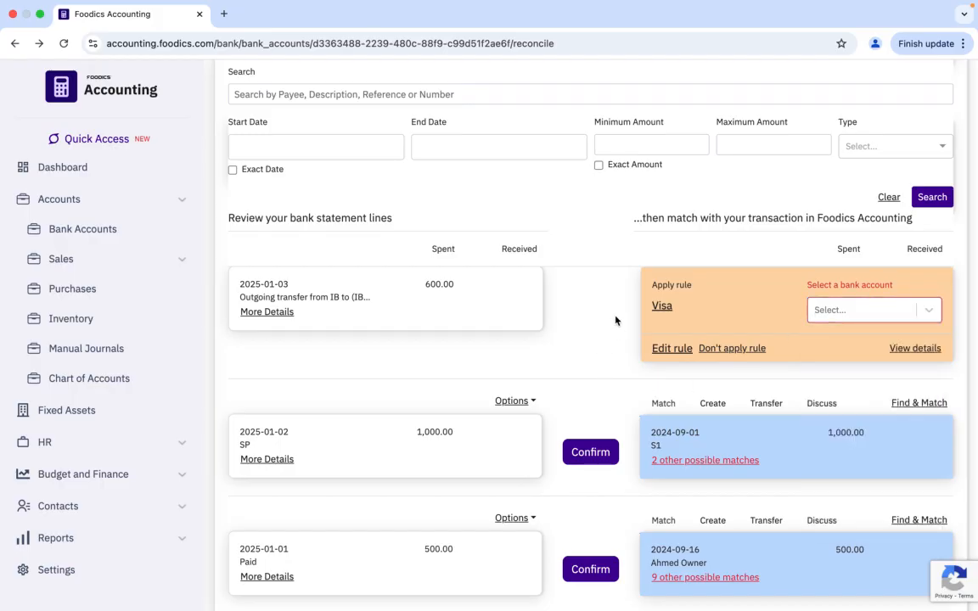
- Decline the suggested Visa bank rule for the 600.00 statement line dated 2025-01-03
{"action": "left_click", "coordinate": [732, 349]}
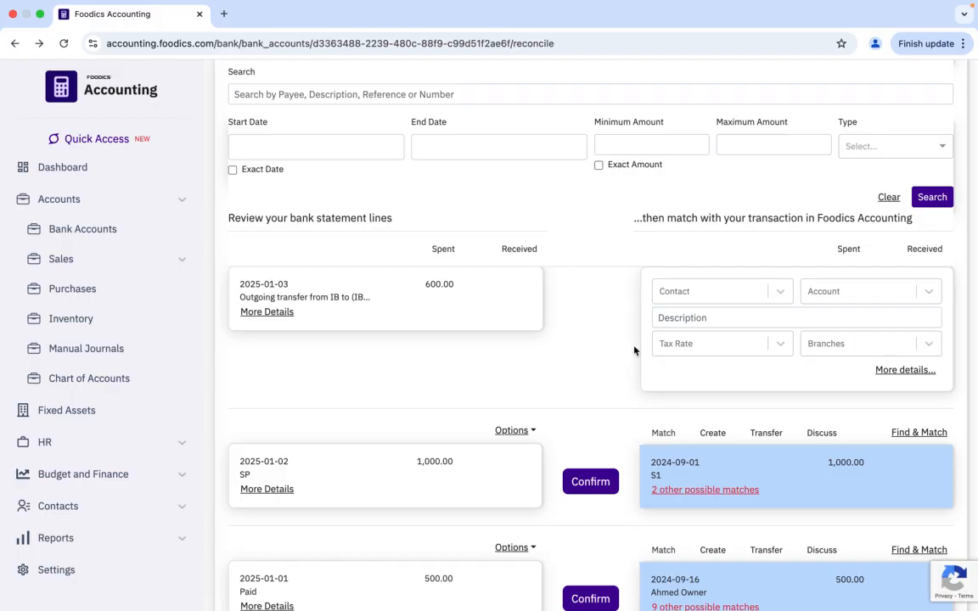
- Set up the 1,000.00 SP line dated 2025-01-02 as a transfer to 251 - Bank and view its statement details
{"action": "scroll", "coordinate": [639, 348], "scroll_direction": "down", "scroll_amount": 2}
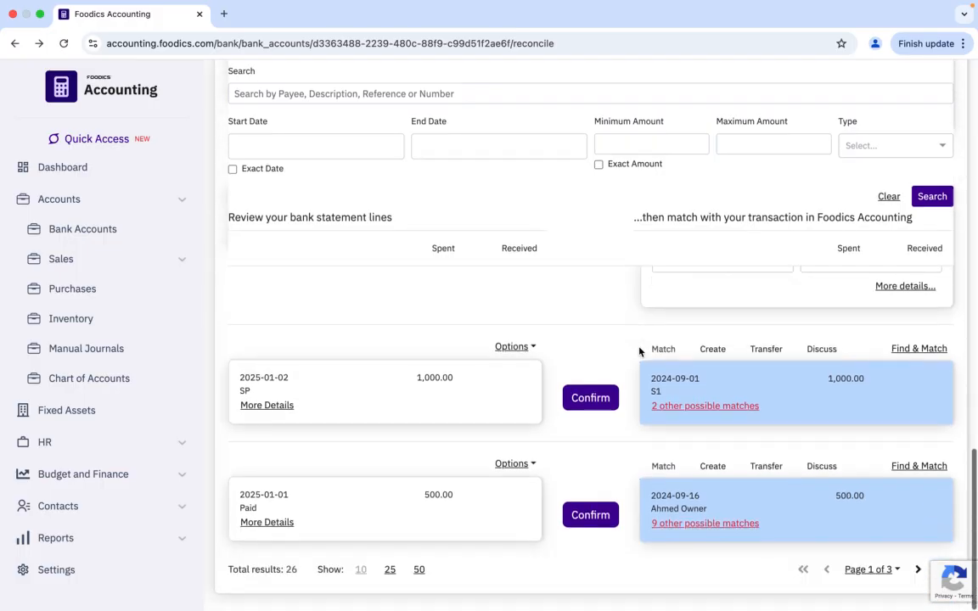
{"action": "left_click", "coordinate": [768, 350]}
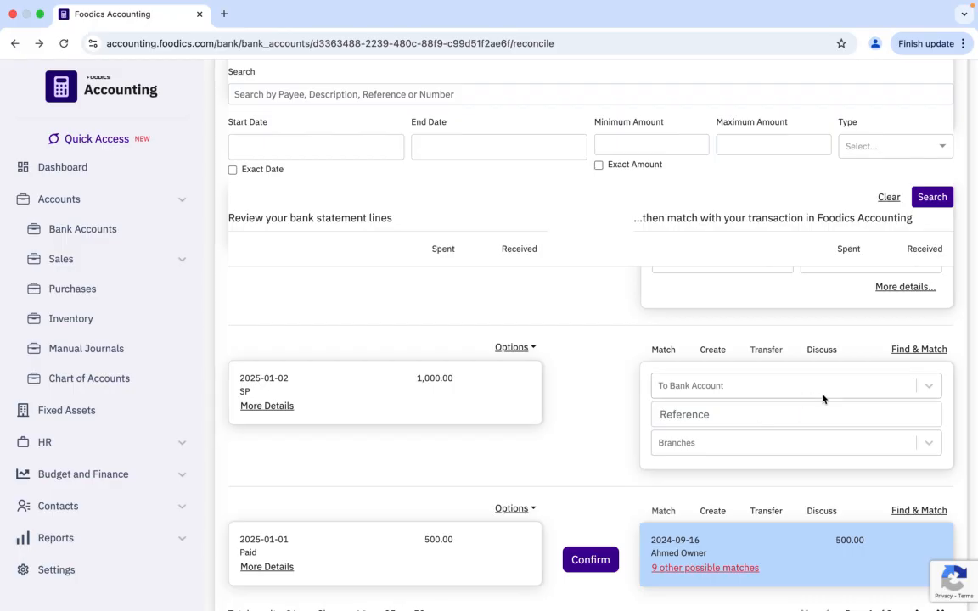
{"action": "left_click", "coordinate": [926, 385]}
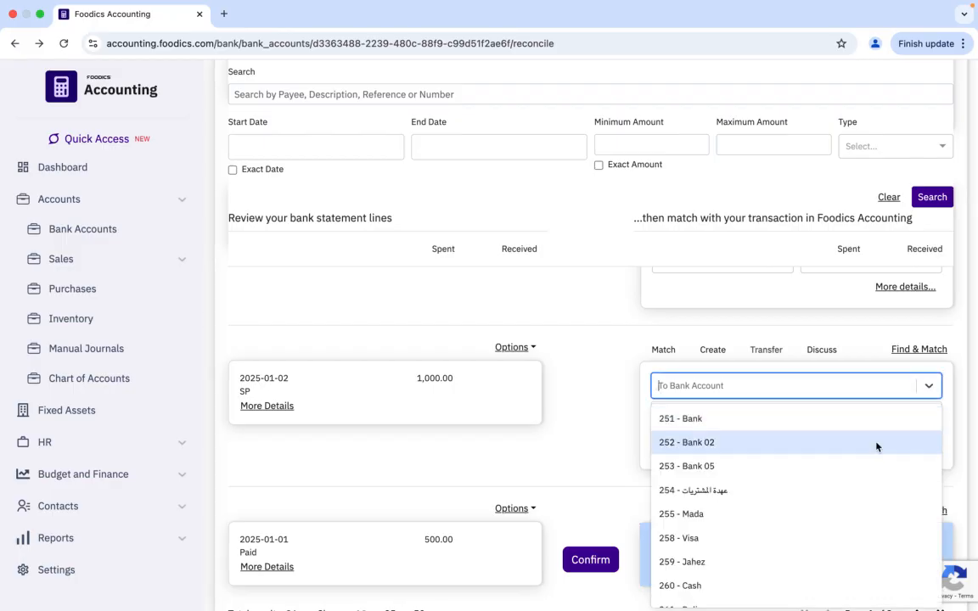
{"action": "scroll", "coordinate": [853, 464], "scroll_direction": "down", "scroll_amount": 1}
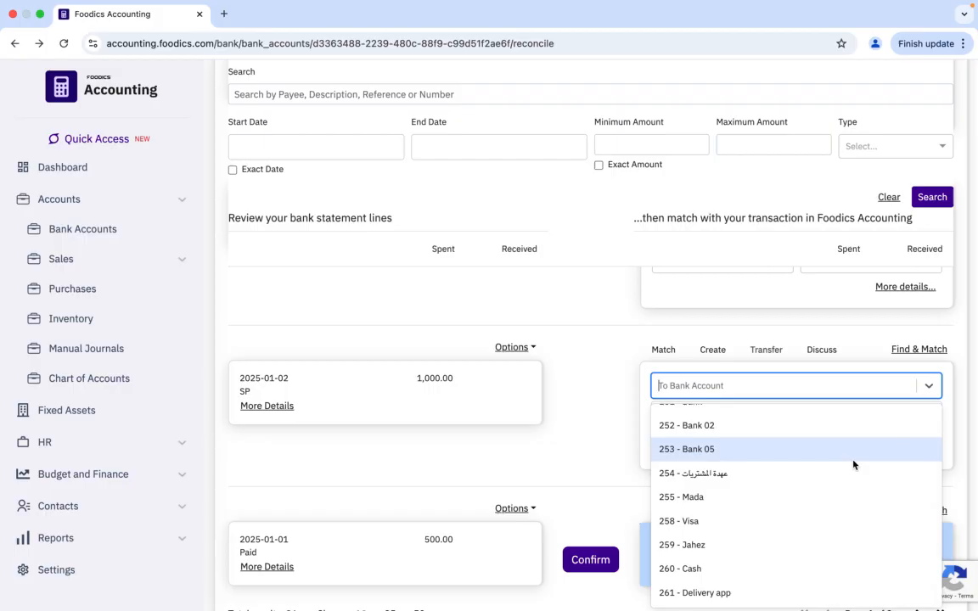
{"action": "scroll", "coordinate": [852, 462], "scroll_direction": "up", "scroll_amount": 1}
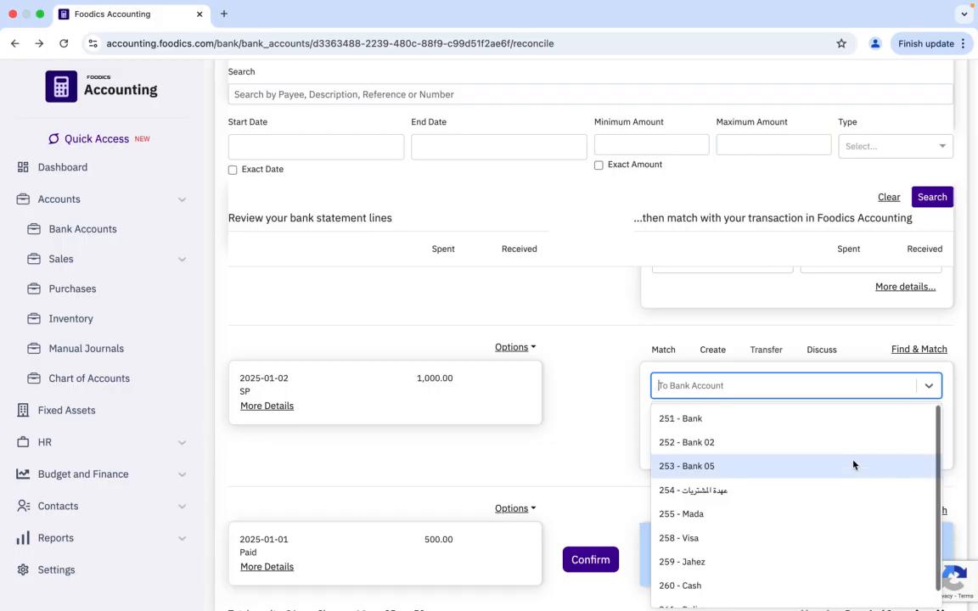
{"action": "left_click", "coordinate": [692, 420]}
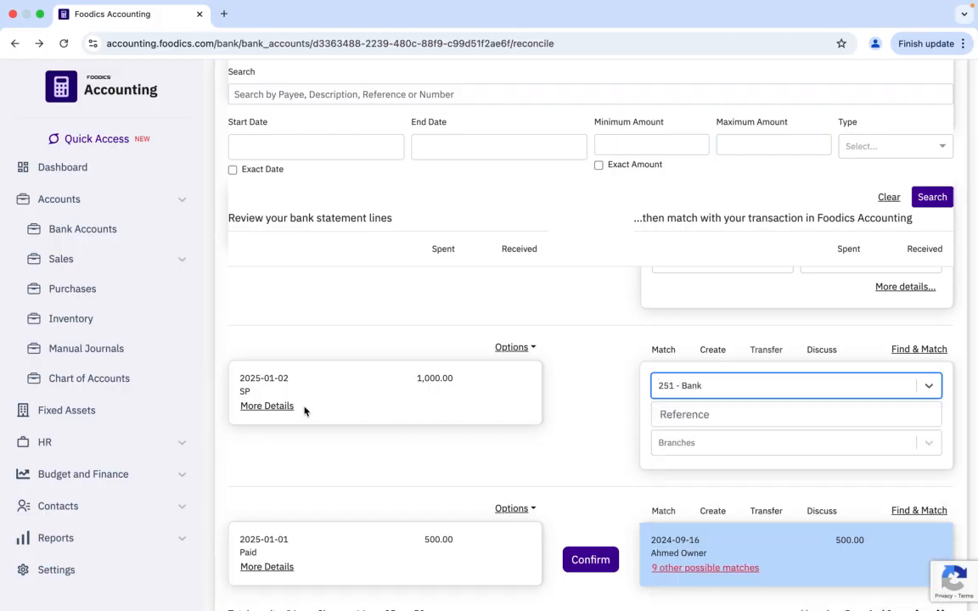
{"action": "left_click", "coordinate": [272, 409]}
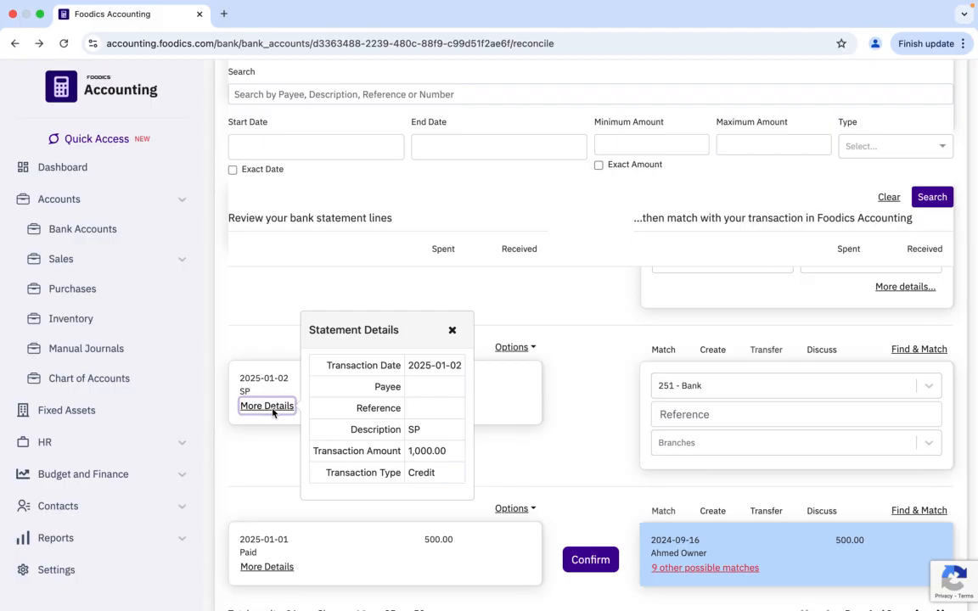
{"action": "left_click", "coordinate": [556, 462]}
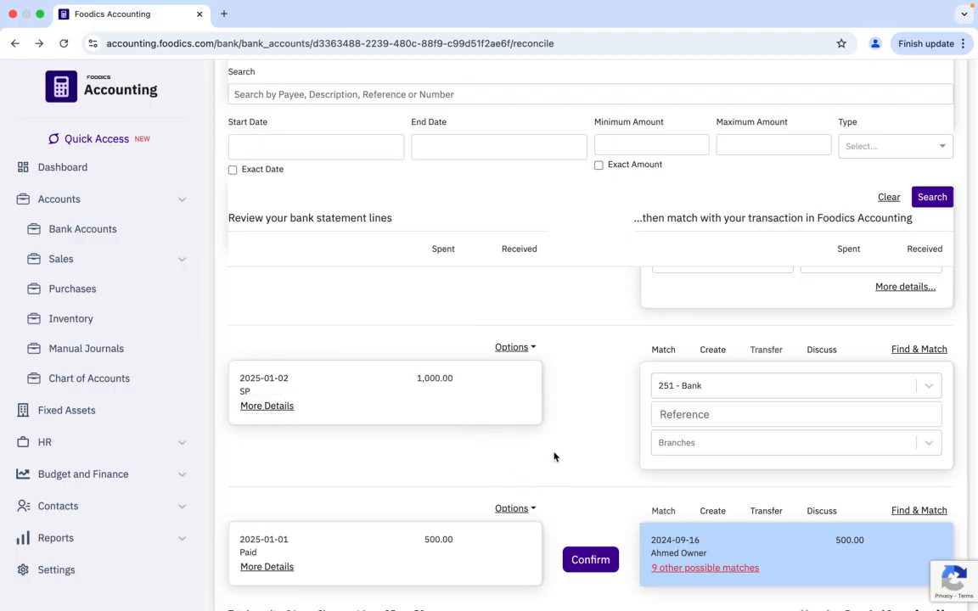
- Confirm the 1,000.00 transfer with the reference "Transfer" and the branch Branch 4
{"action": "left_click", "coordinate": [803, 416]}
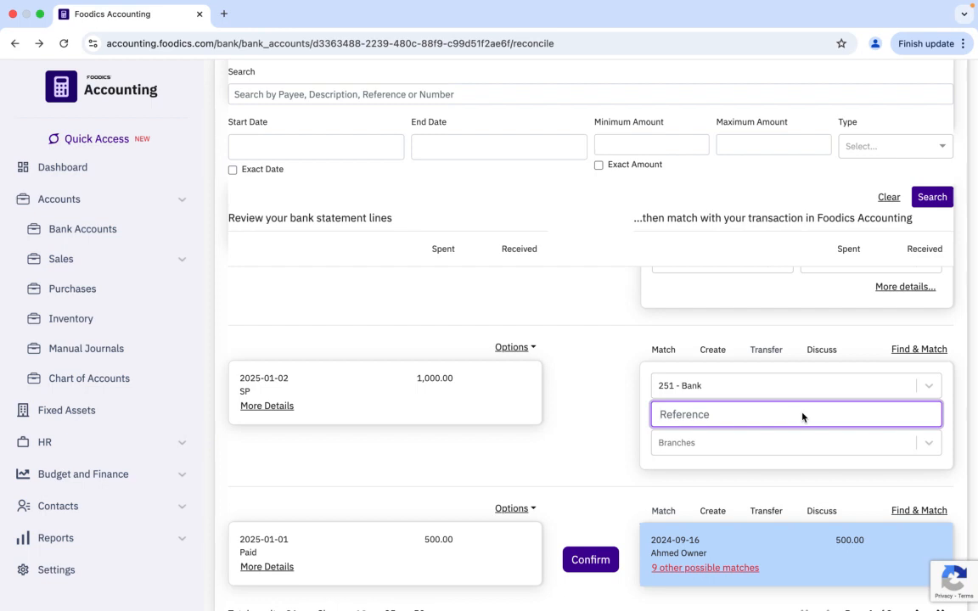
{"action": "type", "text": "Transfer"}
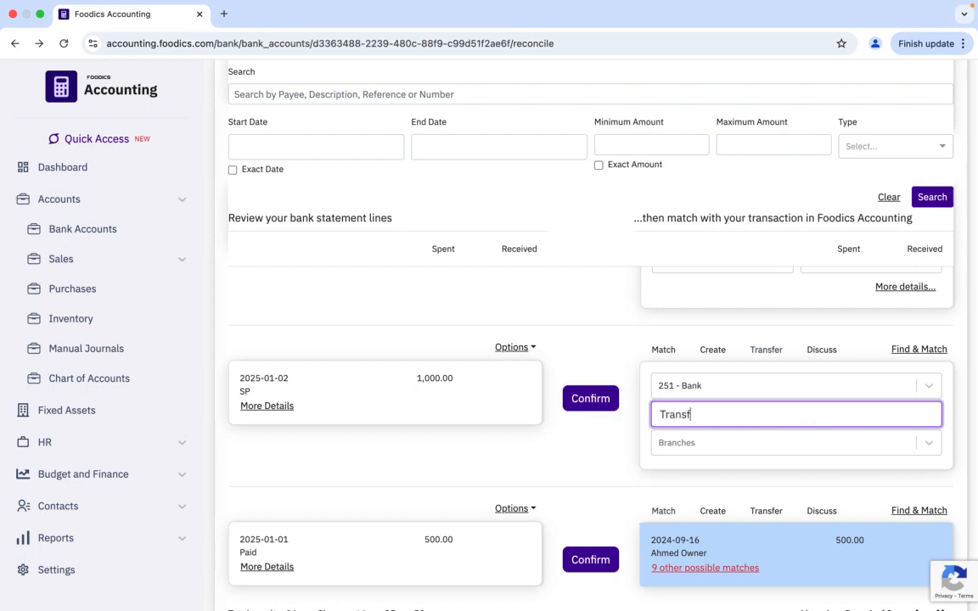
{"action": "left_click", "coordinate": [912, 443]}
{"action": "left_click", "coordinate": [676, 432]}
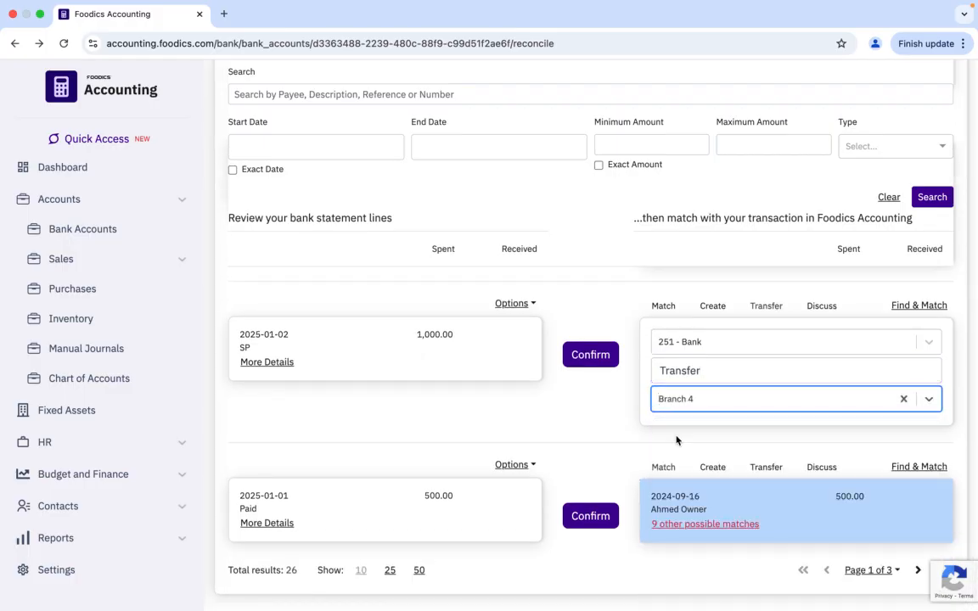
{"action": "left_click", "coordinate": [587, 400]}
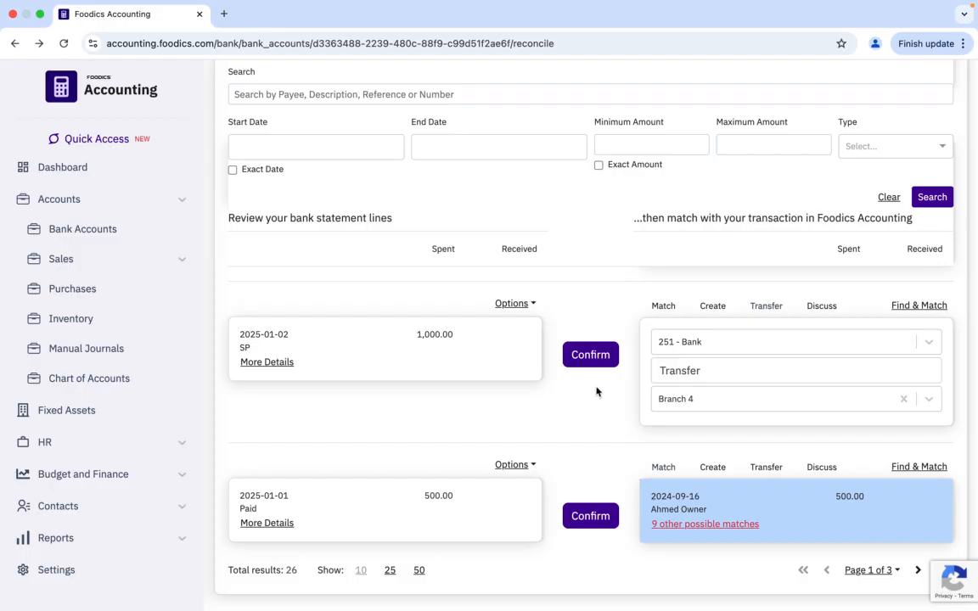
{"action": "left_click", "coordinate": [596, 355]}
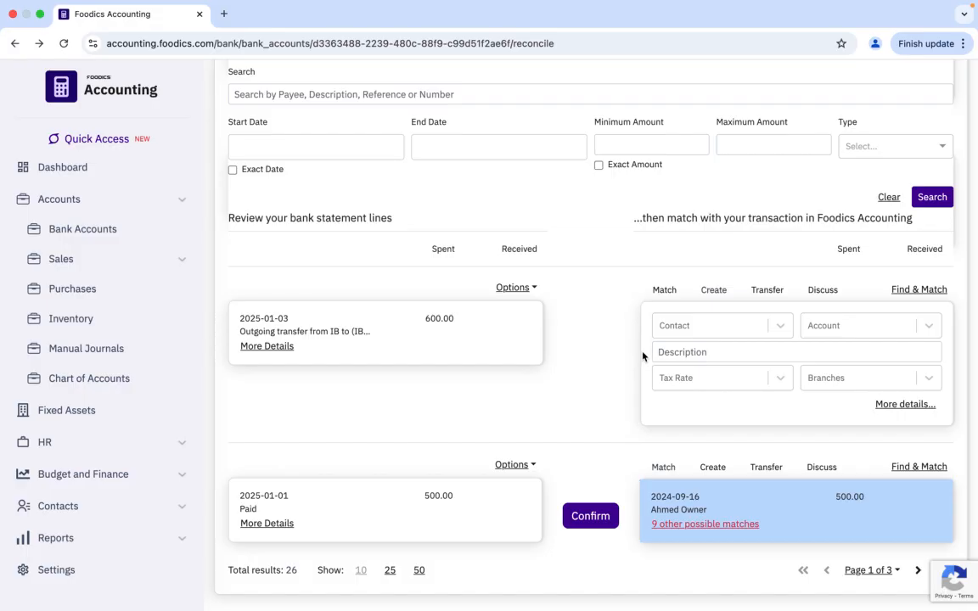
- Find matching transactions for the 500.00 Paid line dated 2025-01-01 and add the 500.00 transaction dated 2024-09-01
{"action": "scroll", "coordinate": [643, 356], "scroll_direction": "up", "scroll_amount": 5}
{"action": "scroll", "coordinate": [643, 356], "scroll_direction": "up", "scroll_amount": 5}
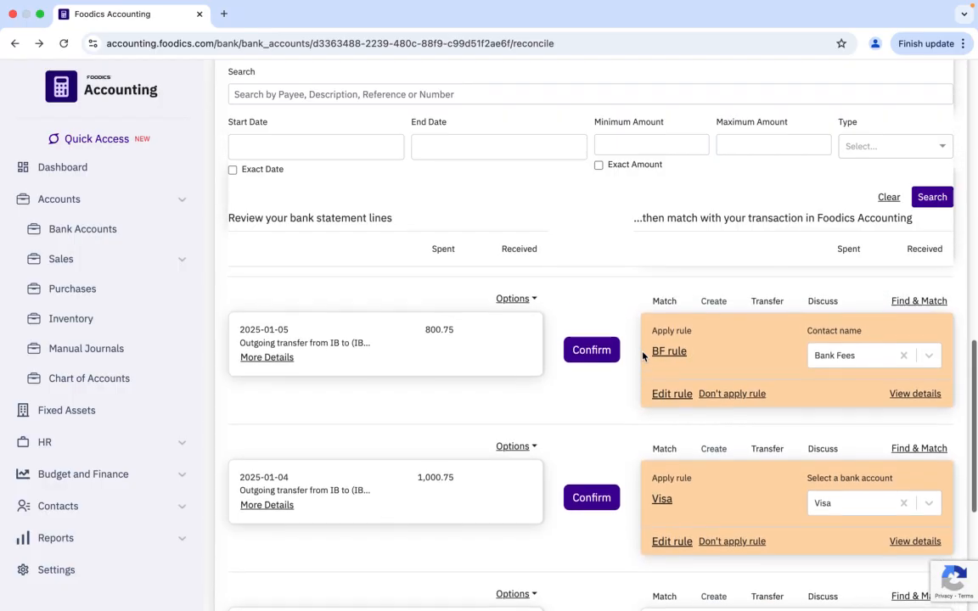
{"action": "scroll", "coordinate": [643, 357], "scroll_direction": "up", "scroll_amount": 5}
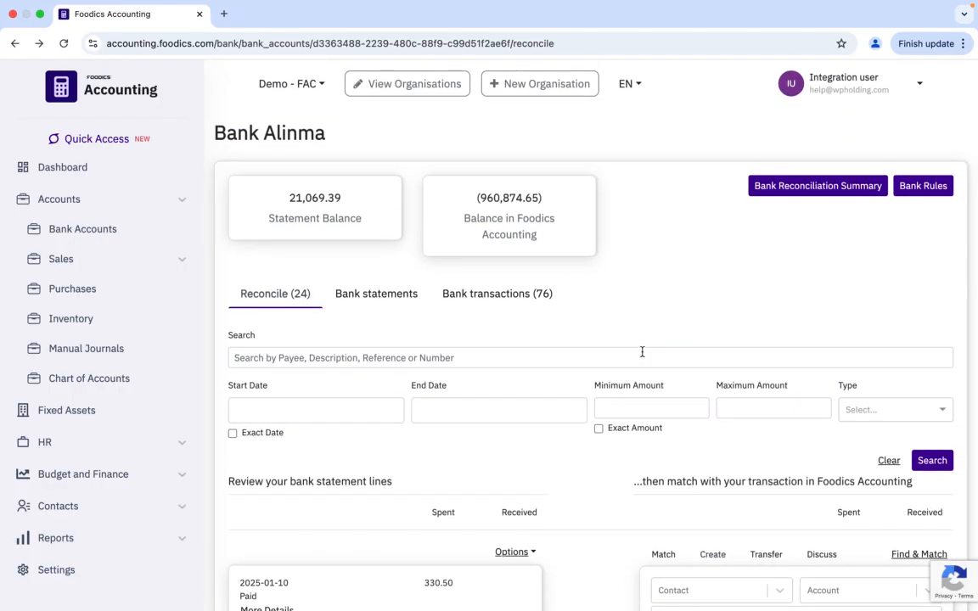
{"action": "scroll", "coordinate": [643, 351], "scroll_direction": "down", "scroll_amount": 4}
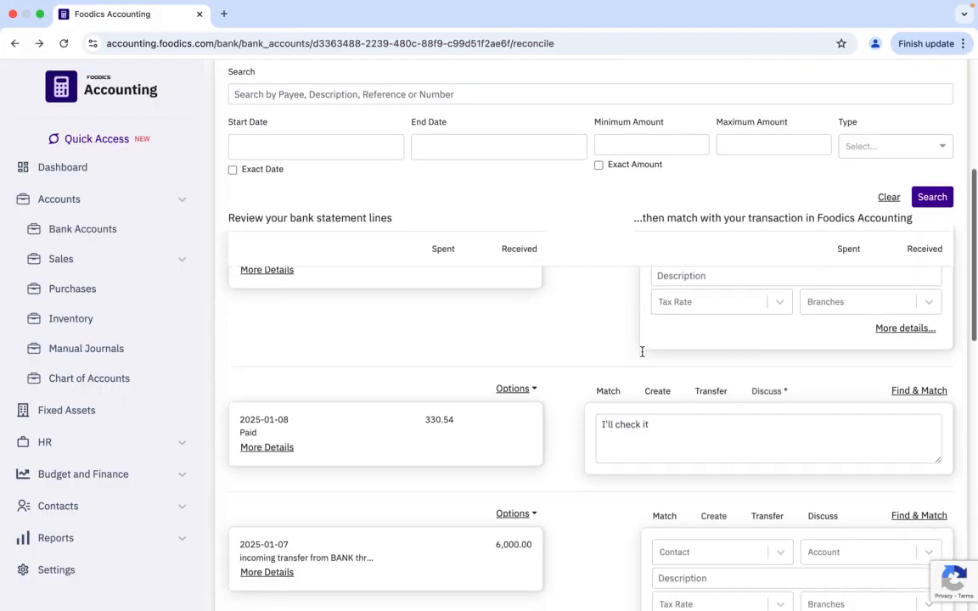
{"action": "scroll", "coordinate": [642, 351], "scroll_direction": "down", "scroll_amount": 10}
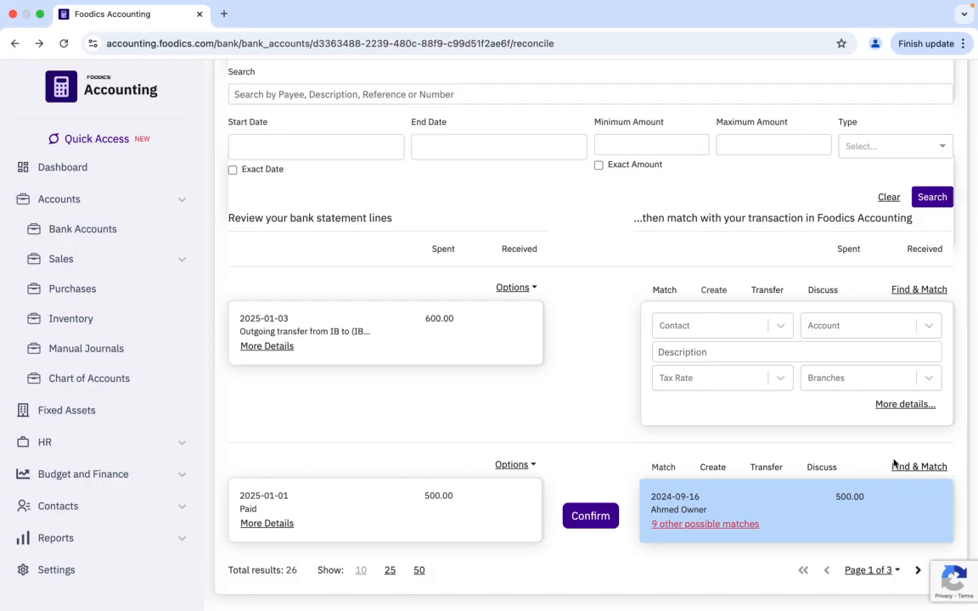
{"action": "left_click", "coordinate": [926, 467]}
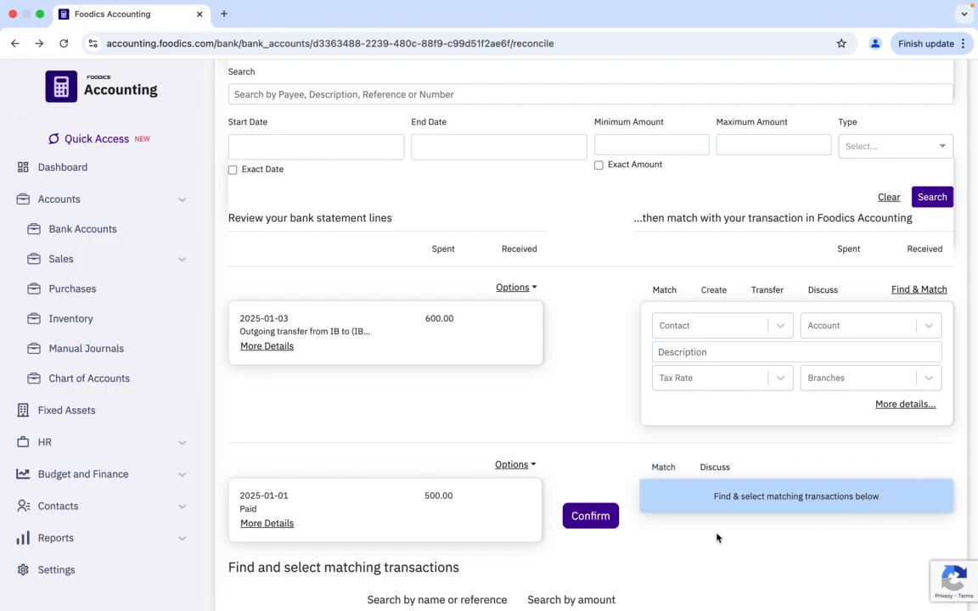
{"action": "scroll", "coordinate": [718, 537], "scroll_direction": "down", "scroll_amount": 2}
{"action": "scroll", "coordinate": [718, 538], "scroll_direction": "down", "scroll_amount": 2}
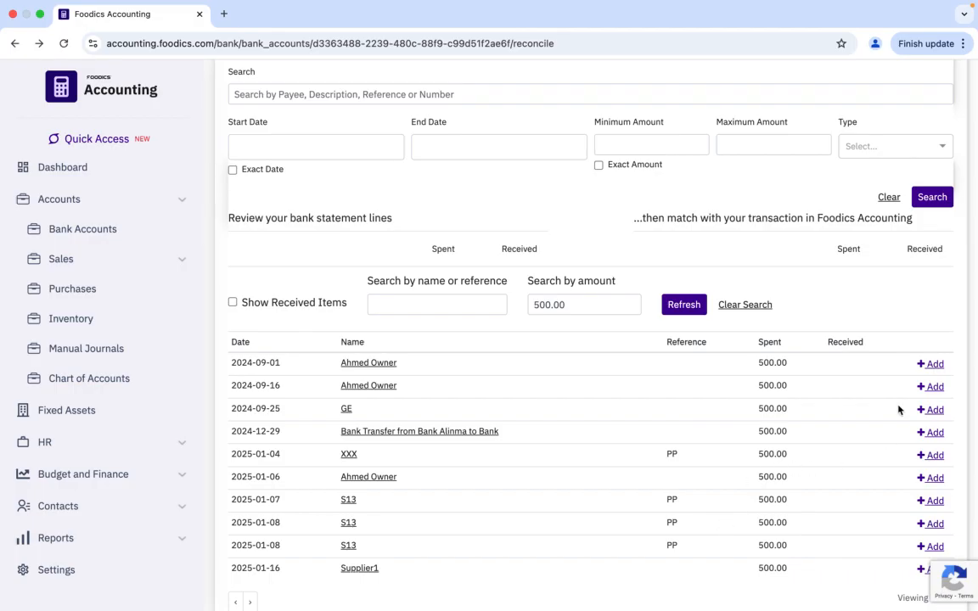
{"action": "left_click", "coordinate": [932, 365]}
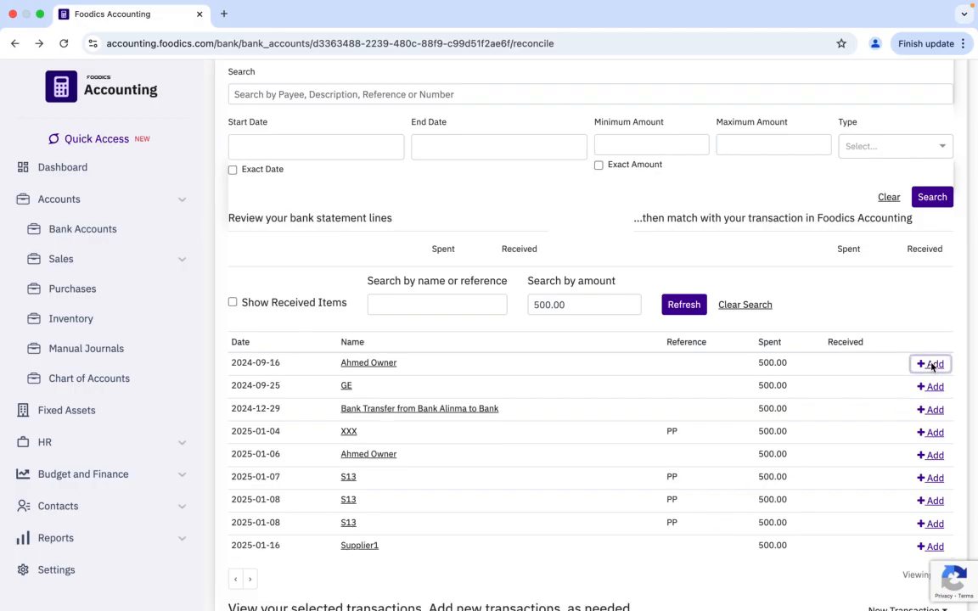
- Reconcile the 500.00 Paid line with the selected transaction, checking that the total selected matches the money spent
{"action": "scroll", "coordinate": [854, 285], "scroll_direction": "down", "scroll_amount": 2}
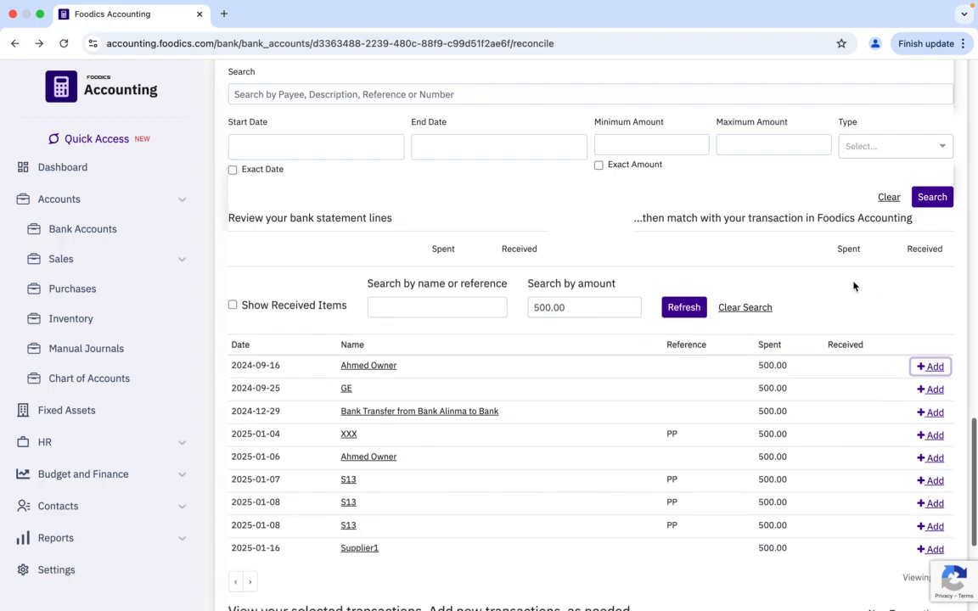
{"action": "scroll", "coordinate": [854, 286], "scroll_direction": "down", "scroll_amount": 2}
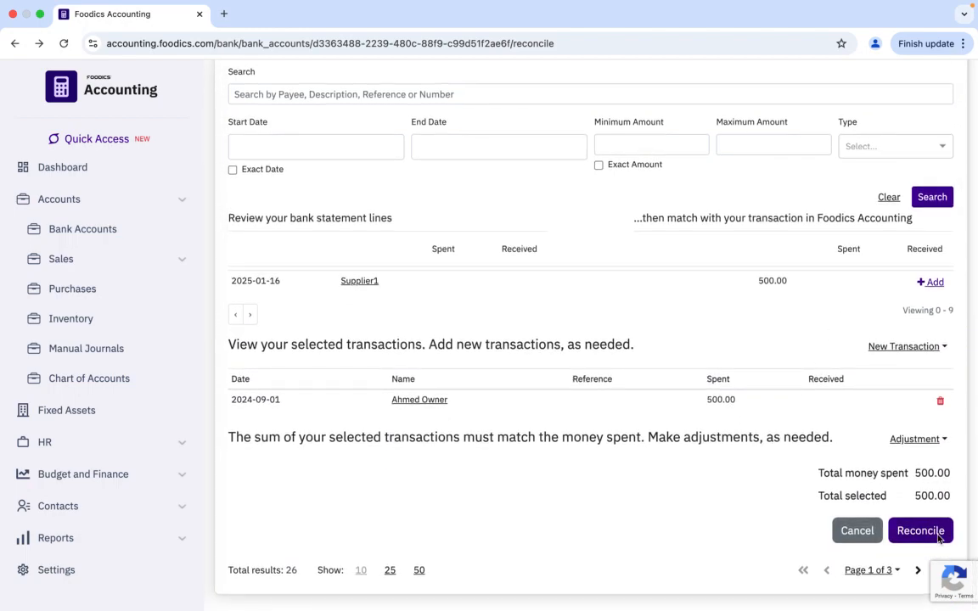
{"action": "left_click", "coordinate": [928, 535]}
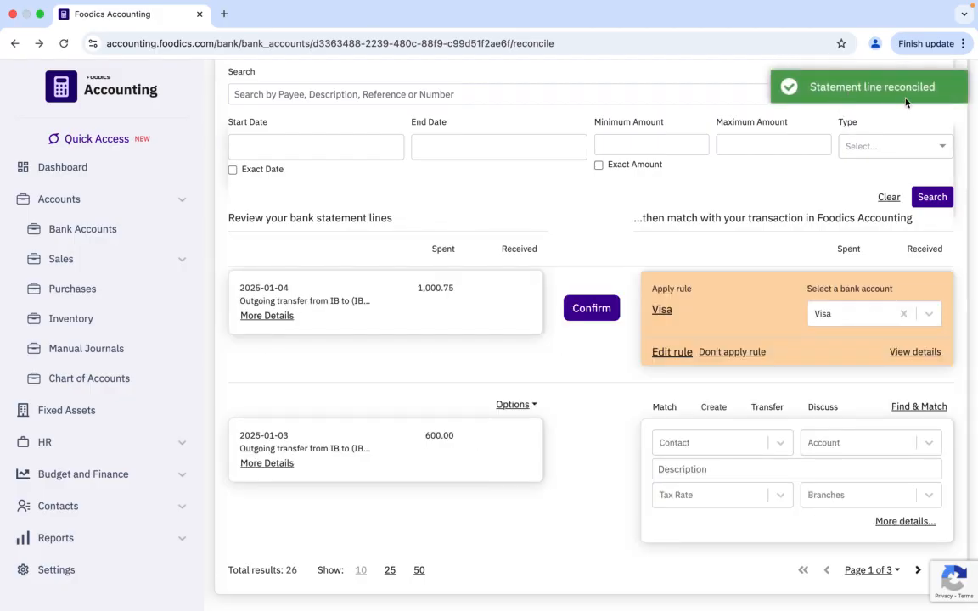
- Review the Bank Alinma balances, the reconcile count and the remaining statement lines
{"action": "scroll", "coordinate": [904, 100], "scroll_direction": "up", "scroll_amount": 2}
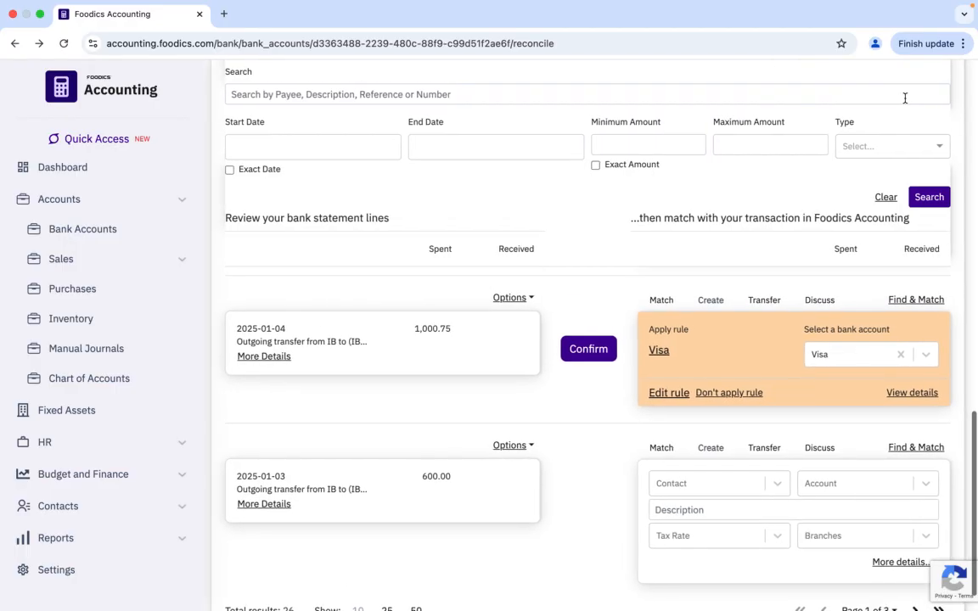
{"action": "scroll", "coordinate": [905, 99], "scroll_direction": "up", "scroll_amount": 8}
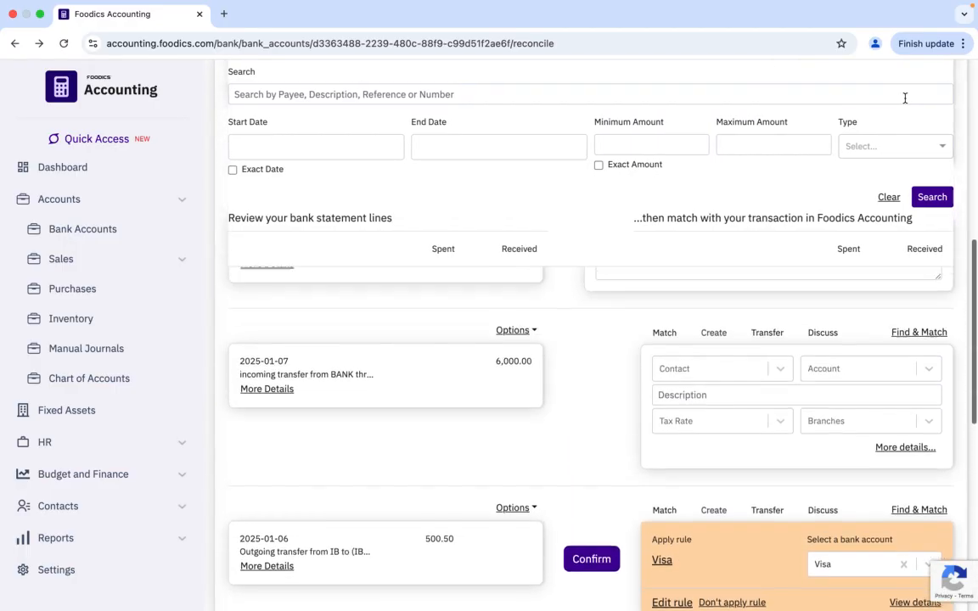
{"action": "scroll", "coordinate": [905, 100], "scroll_direction": "up", "scroll_amount": 5}
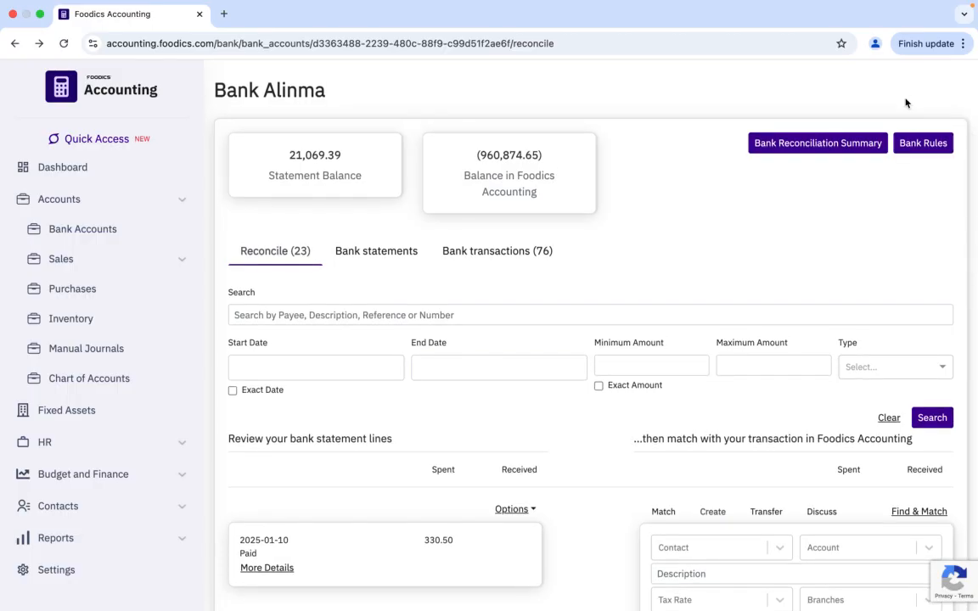
{"action": "scroll", "coordinate": [905, 103], "scroll_direction": "down", "scroll_amount": 10}
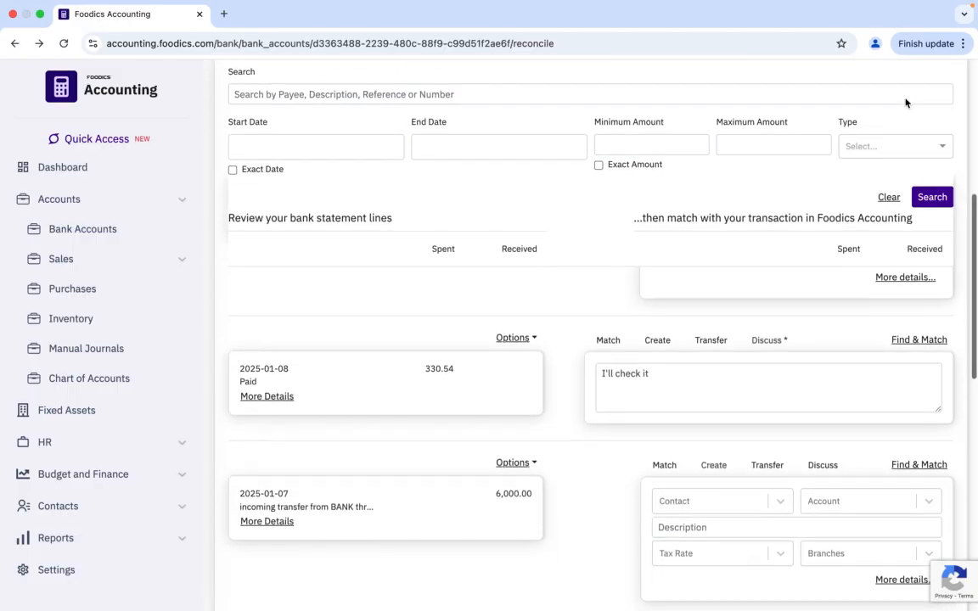
- Save the discussion note "Outgoing transfer" on the 500.50 outgoing transfer statement line dated 2025-01-06
{"action": "scroll", "coordinate": [904, 97], "scroll_direction": "down", "scroll_amount": 3}
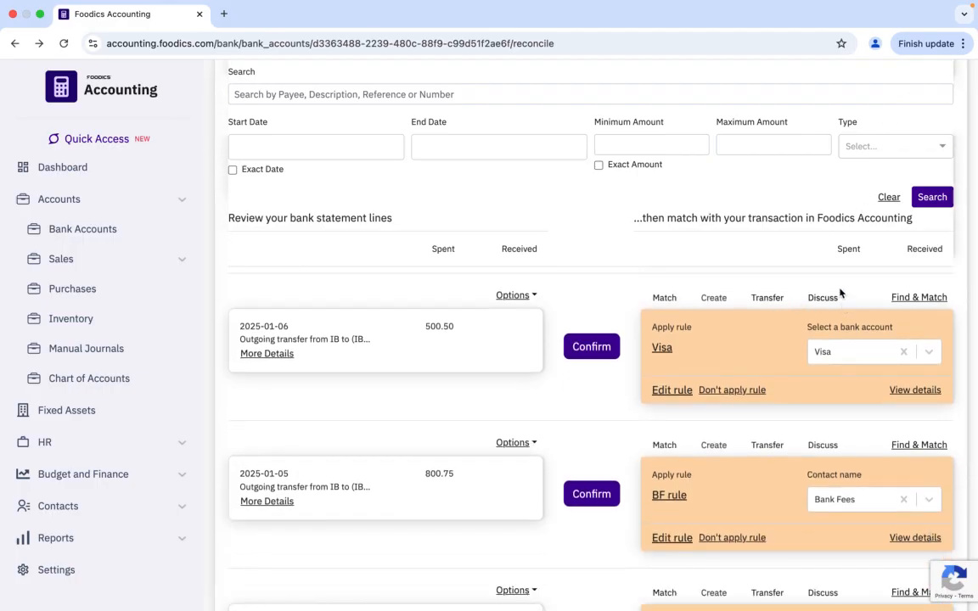
{"action": "left_click", "coordinate": [823, 298]}
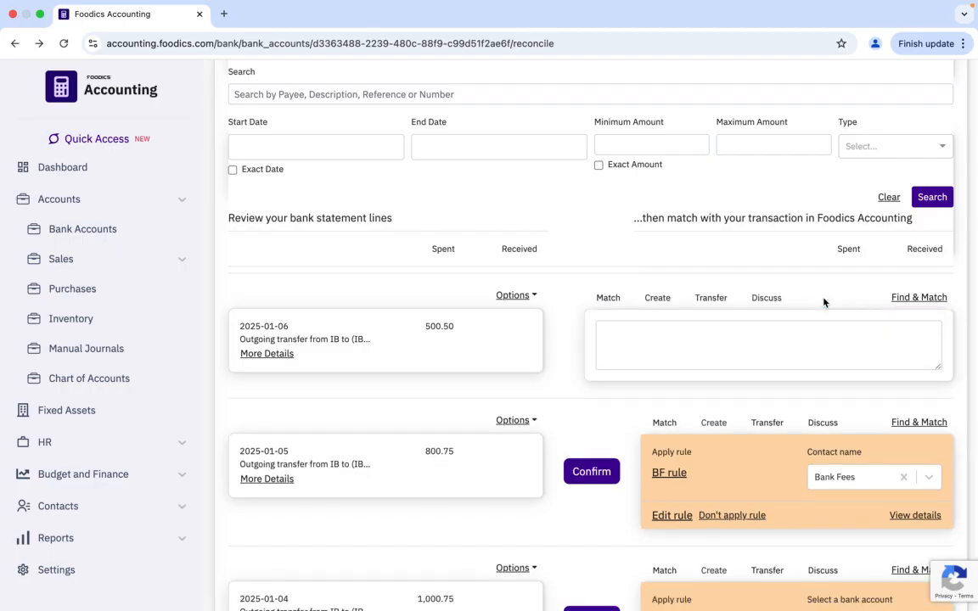
{"action": "left_click", "coordinate": [631, 337]}
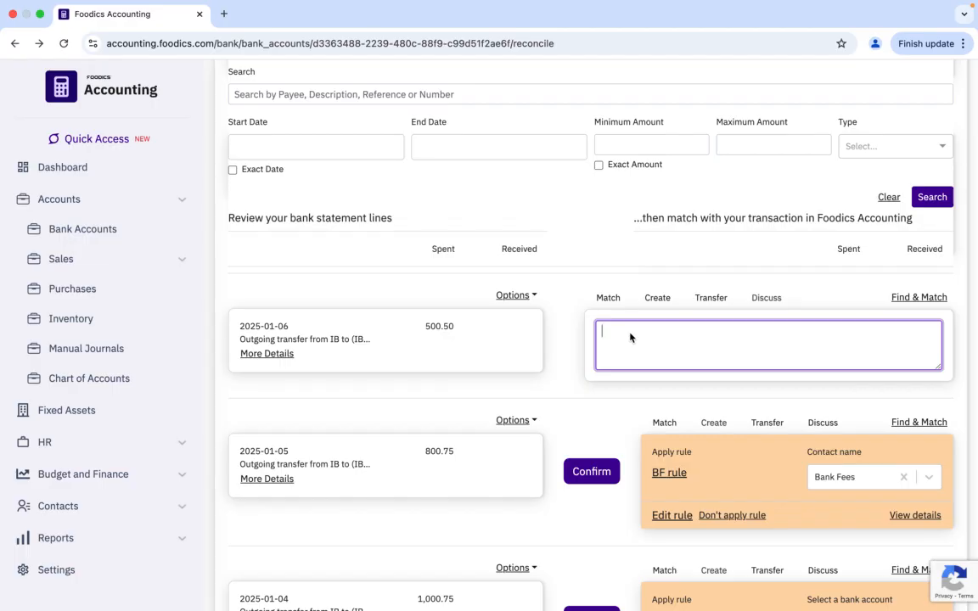
{"action": "type", "text": "Outgoi"}
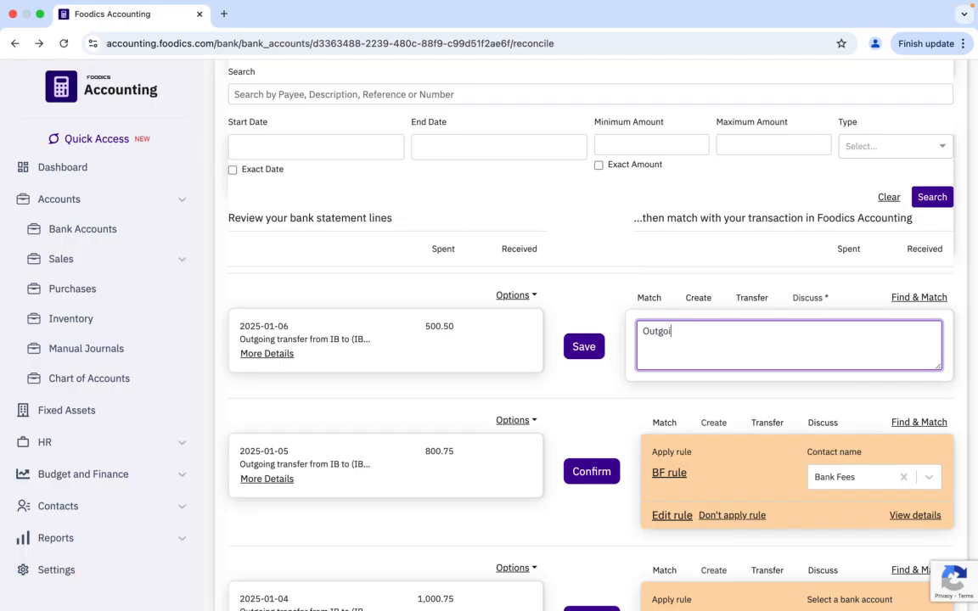
{"action": "type", "text": "ng transfer"}
{"action": "left_click", "coordinate": [583, 350]}
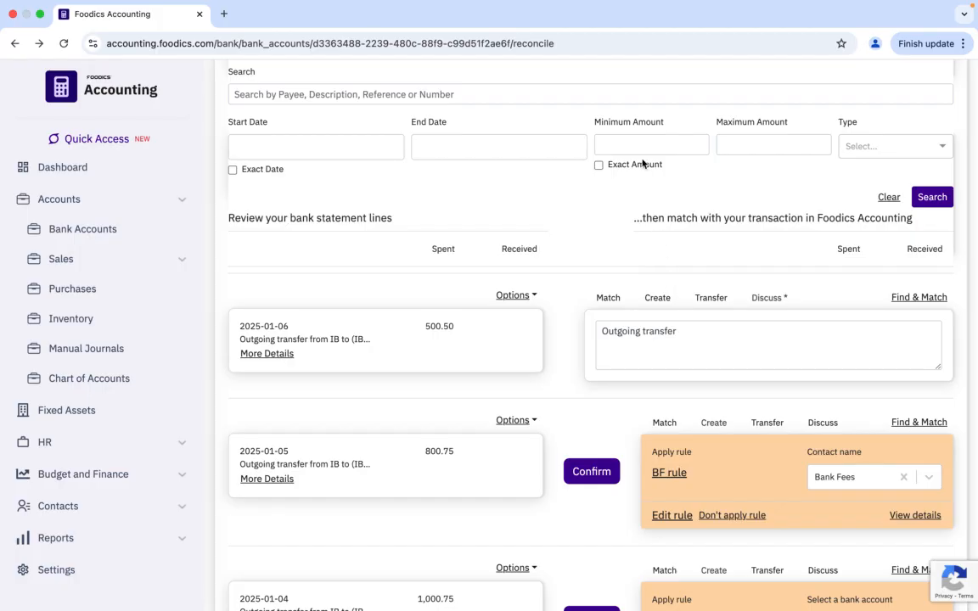
{"action": "mouse_move", "coordinate": [692, 5]}
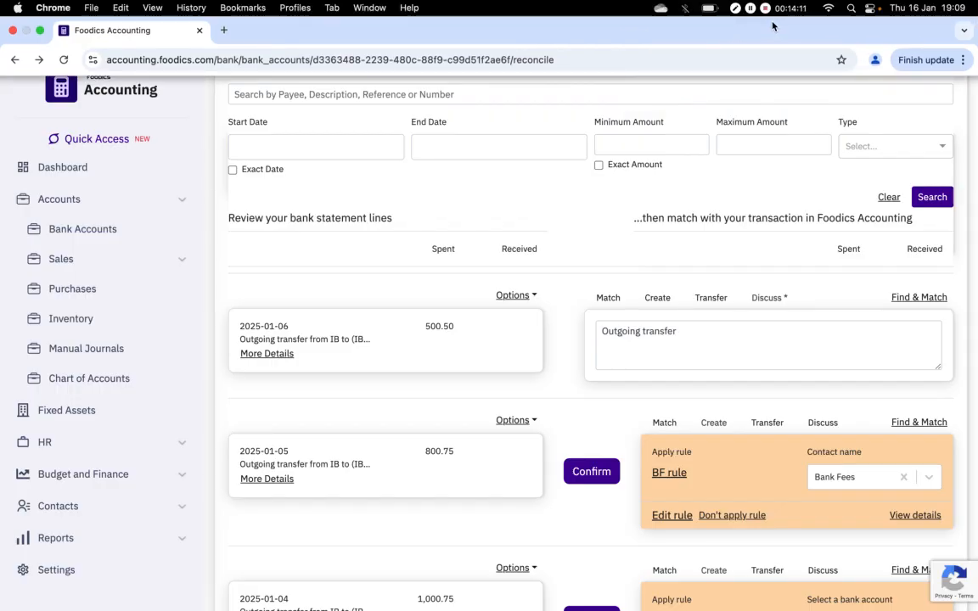